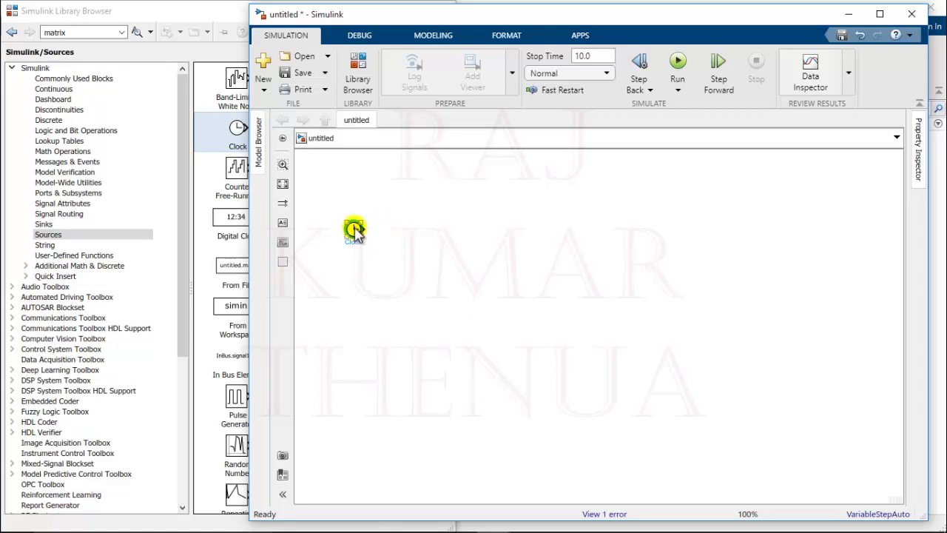
Step: Place an Interpreted MATLAB Fcn block from User-Defined Functions to the right of the Clock
left_click_drag(355, 224, 350, 215)
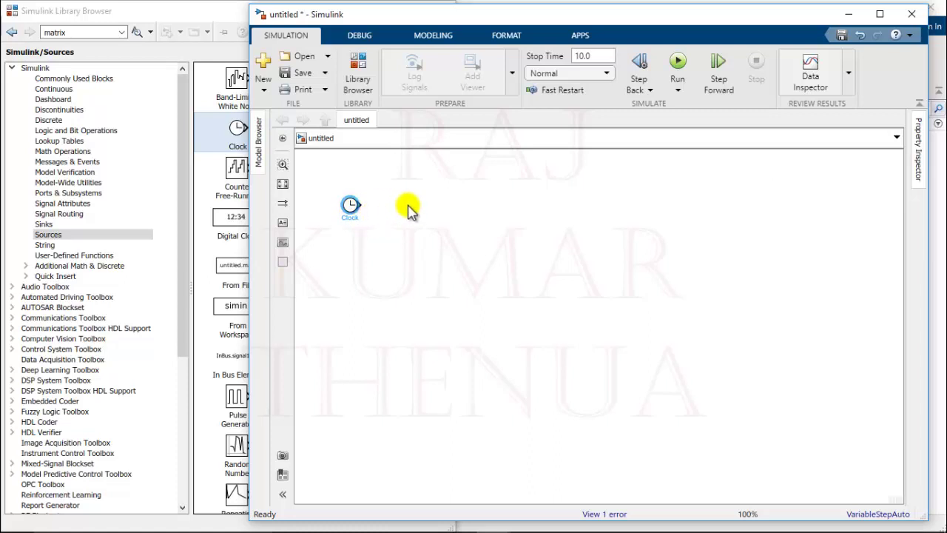
left_click(116, 256)
left_click_drag(306, 142, 435, 208)
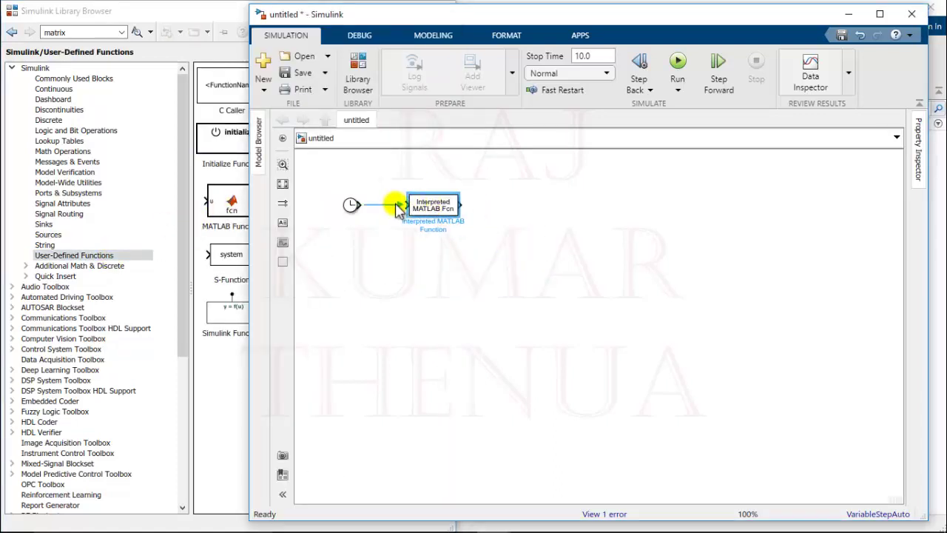
Step: Set the Interpreted MATLAB Fcn block's MATLAB function to sinc(u), then apply and close
double_click(430, 205)
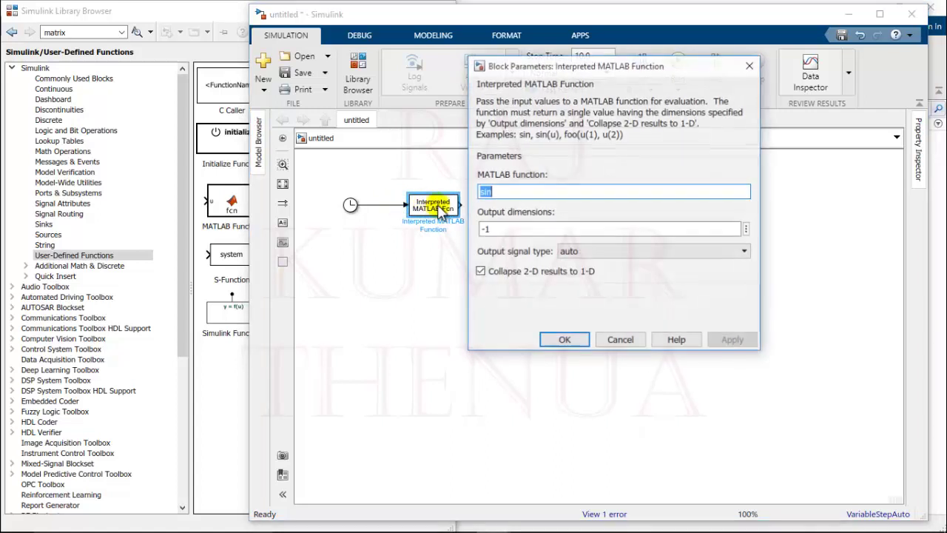
type("s")
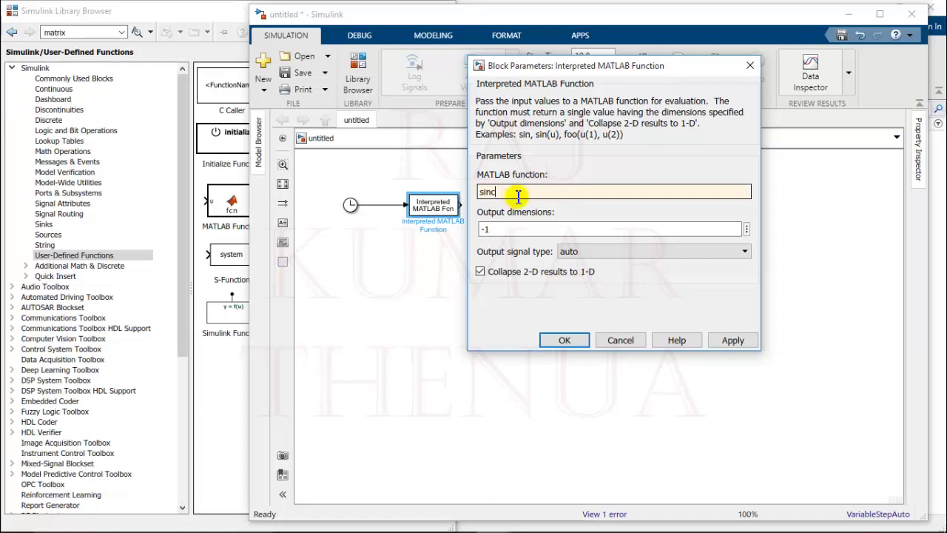
type(")")
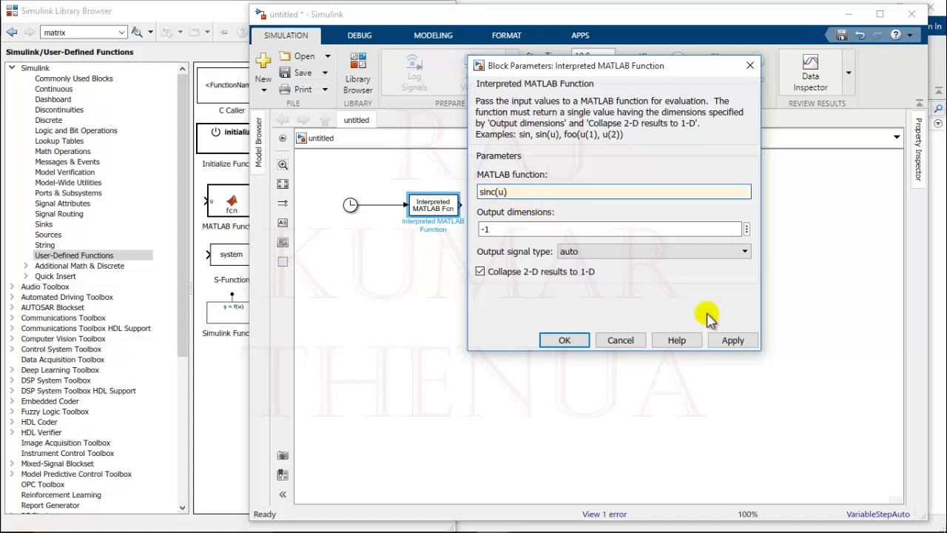
left_click(733, 342)
left_click(564, 341)
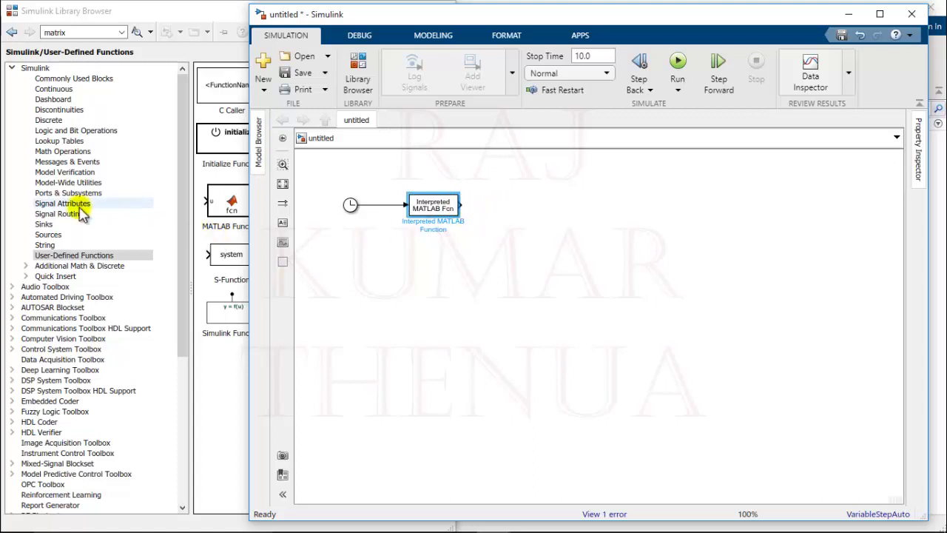
Step: Add a Math Function block after the interpreted function and keep its function as exp
left_click(65, 151)
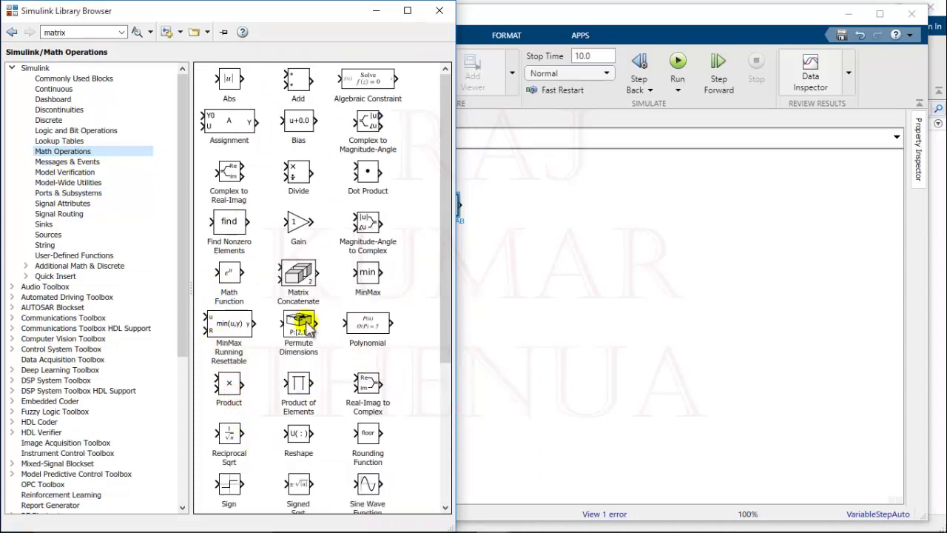
left_click_drag(229, 273, 528, 207)
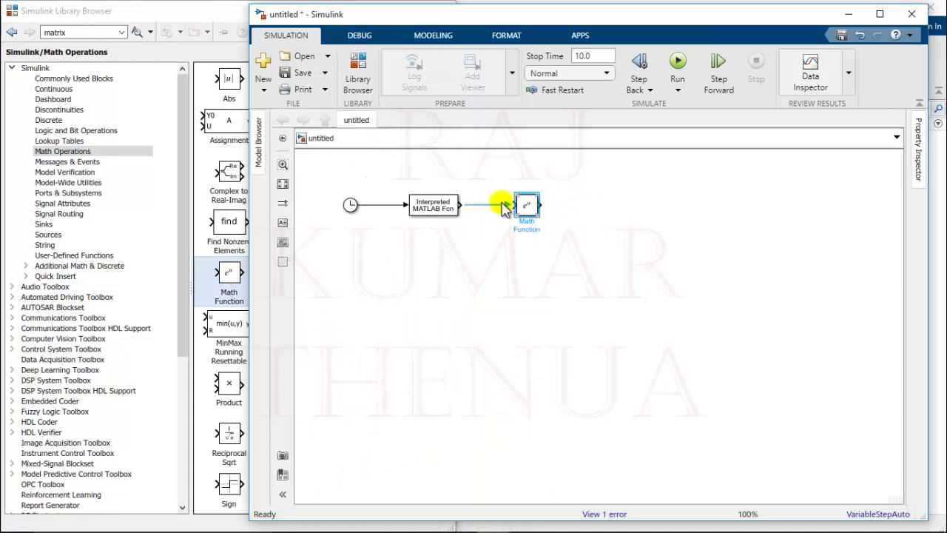
double_click(527, 205)
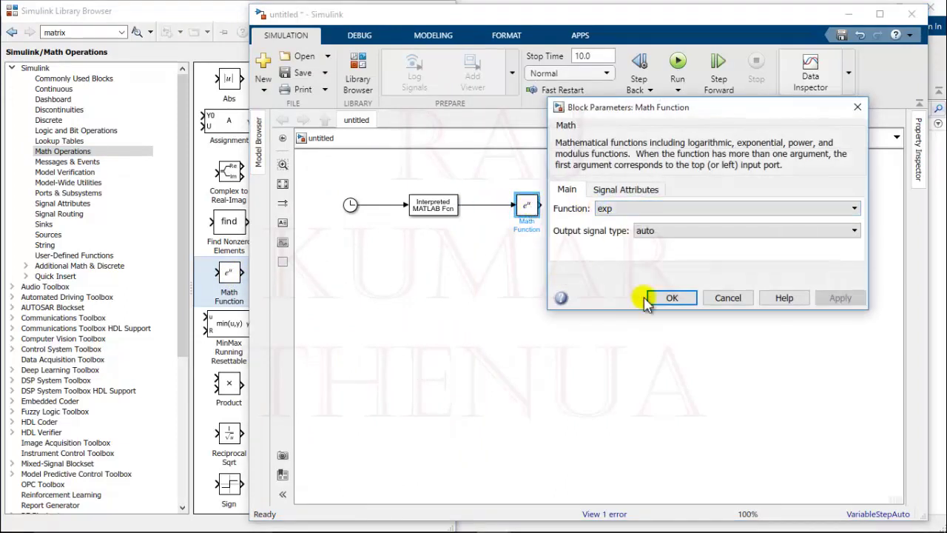
left_click(672, 297)
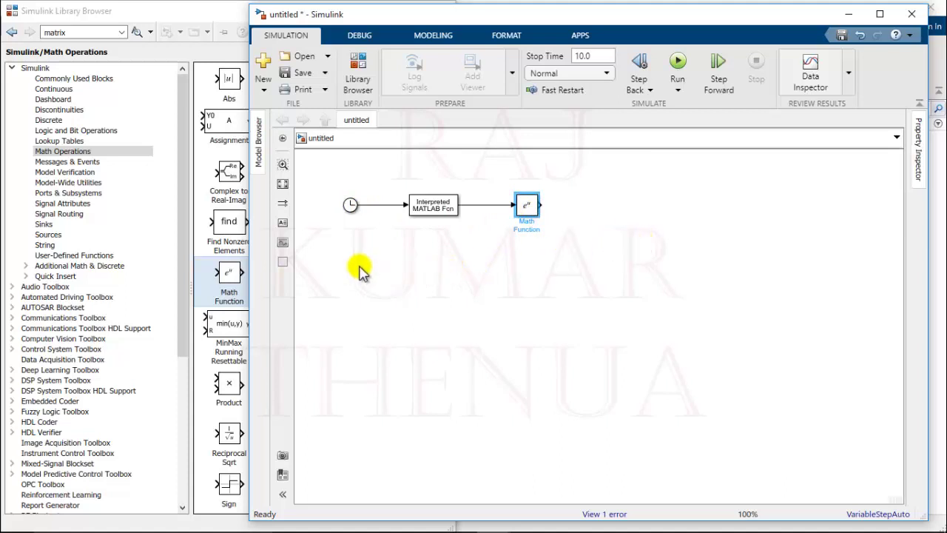
key("alt+Tab")
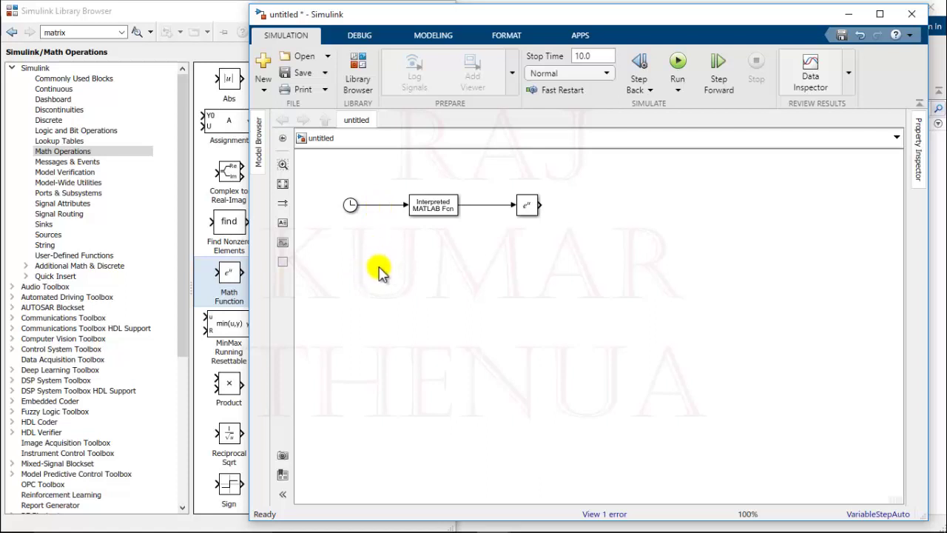
Step: Insert a Gain block below the chain, branch the Clock signal into it, and set gain 100
double_click(379, 271)
type("gain")
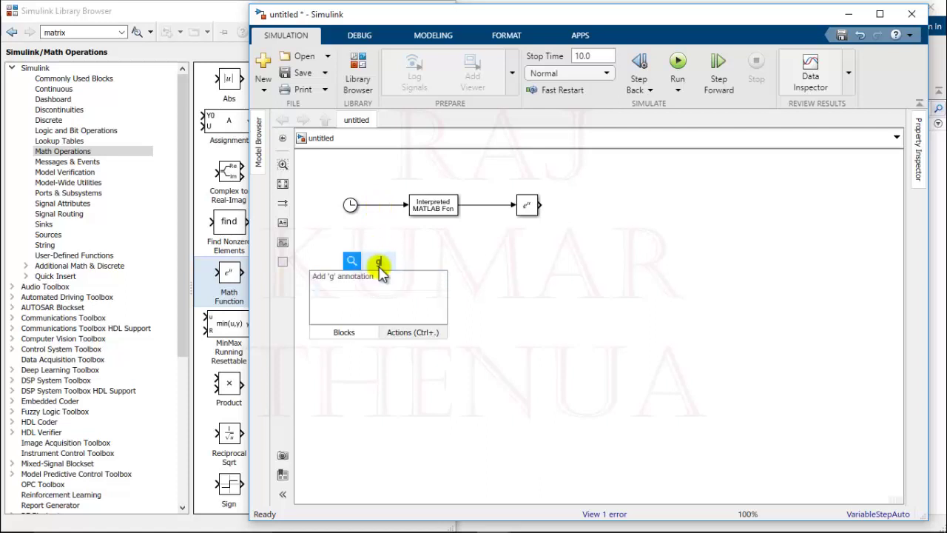
left_click(364, 278)
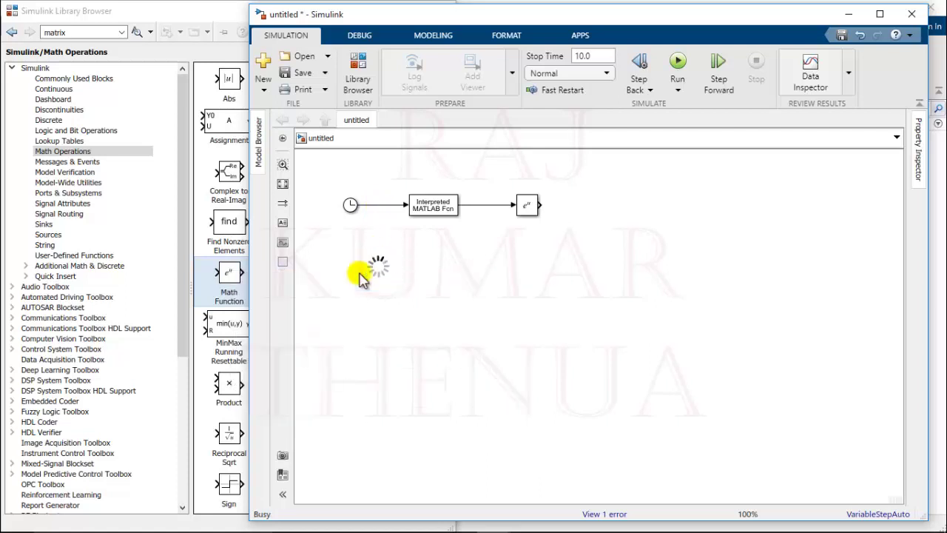
left_click_drag(398, 273, 389, 215)
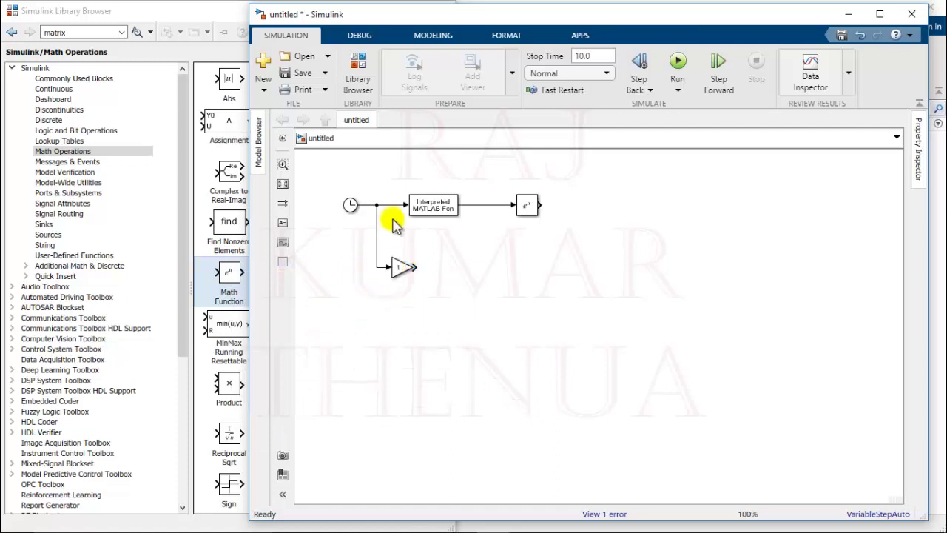
double_click(400, 268)
left_click(465, 249)
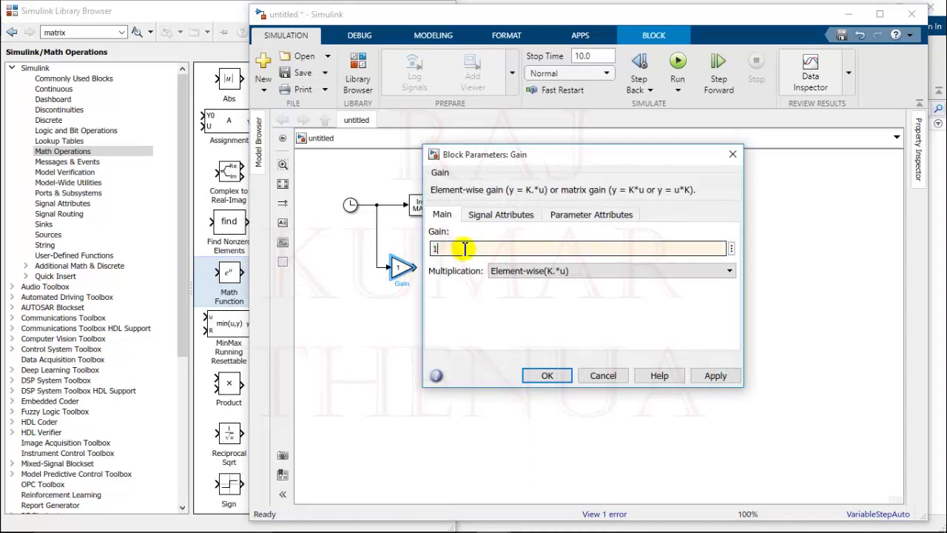
left_click(716, 377)
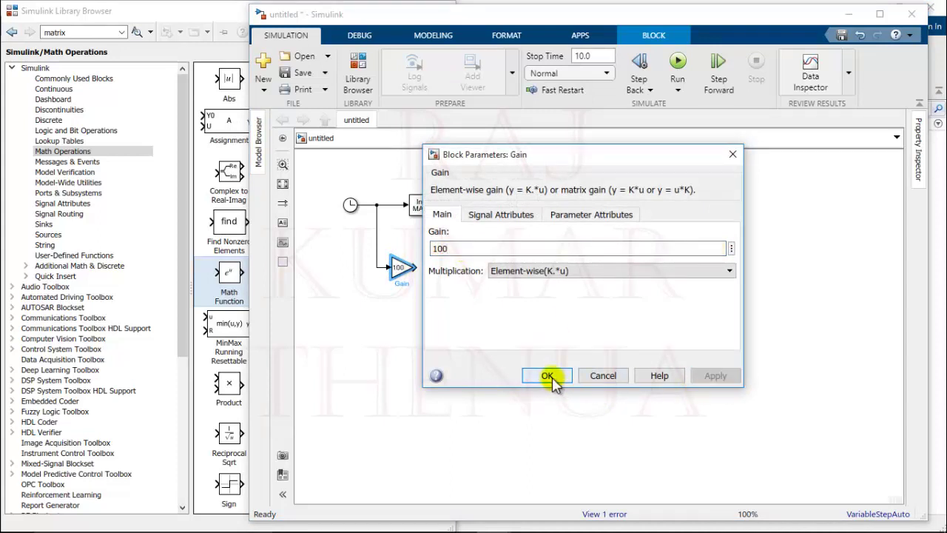
left_click(547, 376)
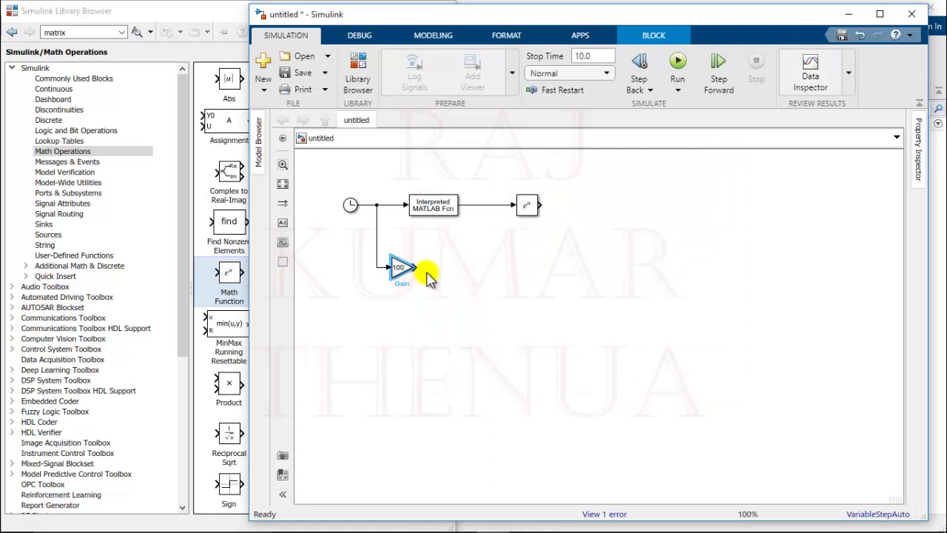
Step: Insert a Trigonometric Function block set to cos and feed the Gain output into it
double_click(453, 273)
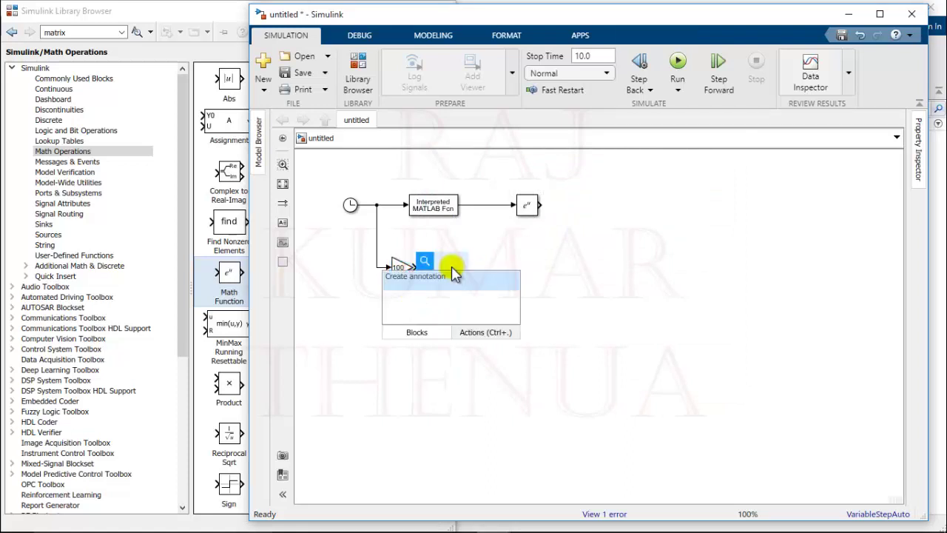
type("tri")
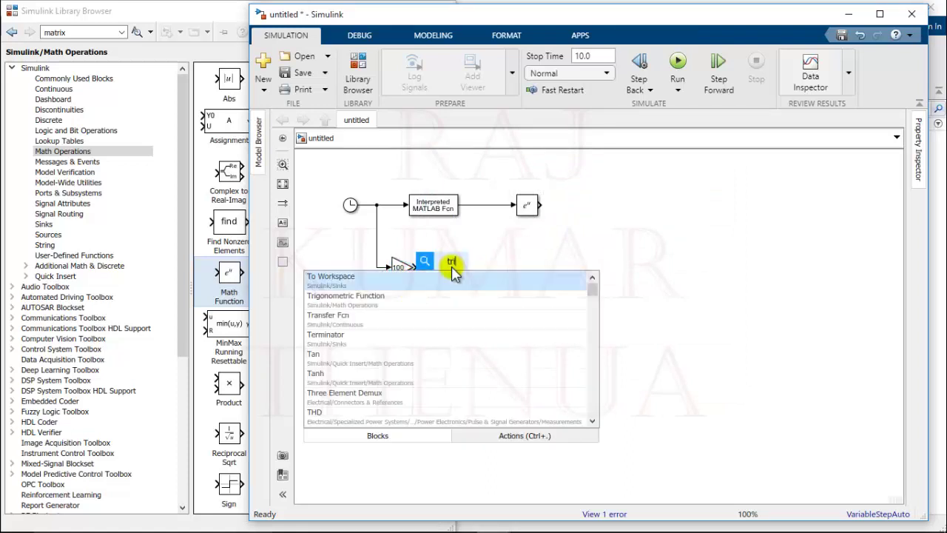
type("g")
key("Return")
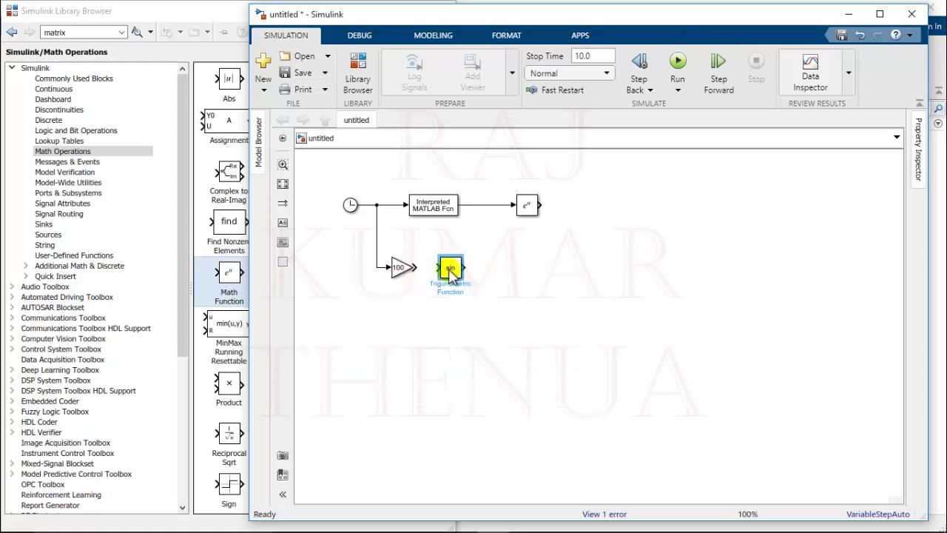
left_click_drag(451, 272, 467, 274)
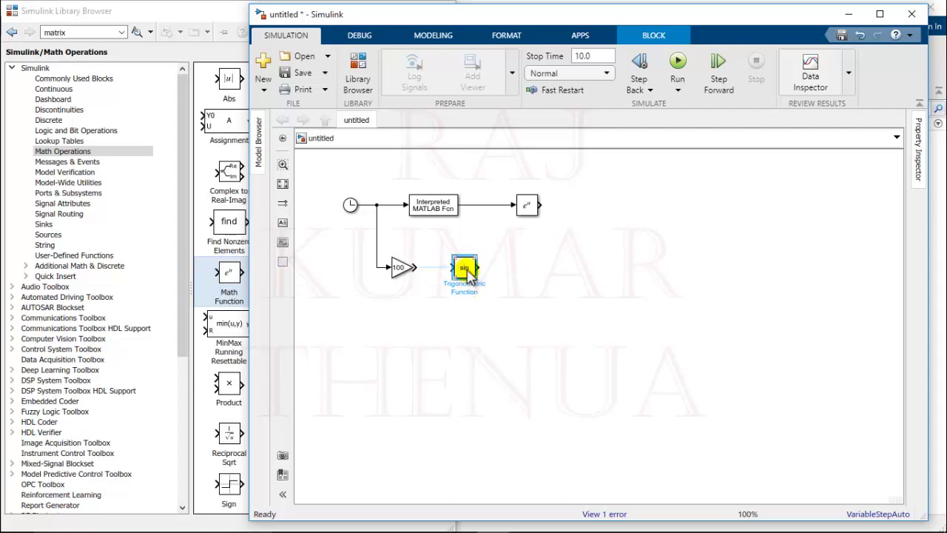
double_click(466, 269)
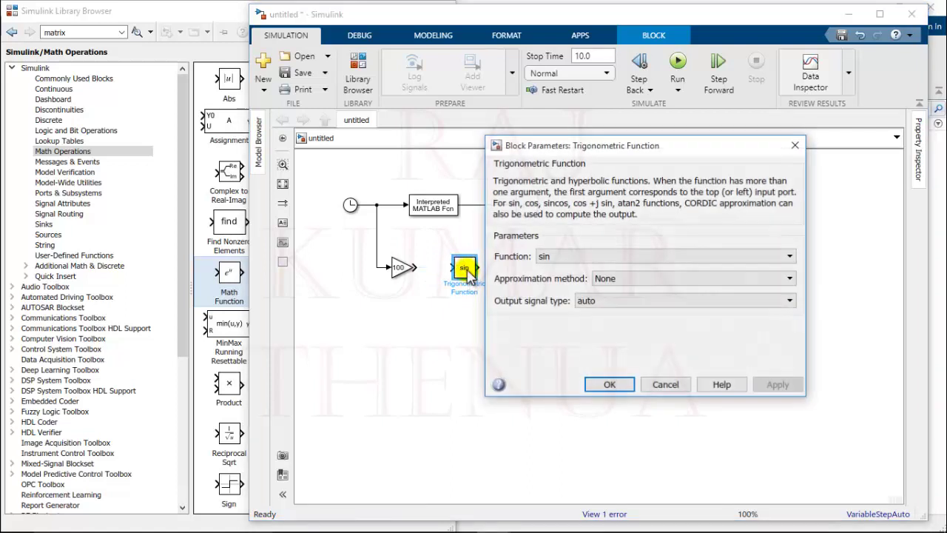
left_click(673, 257)
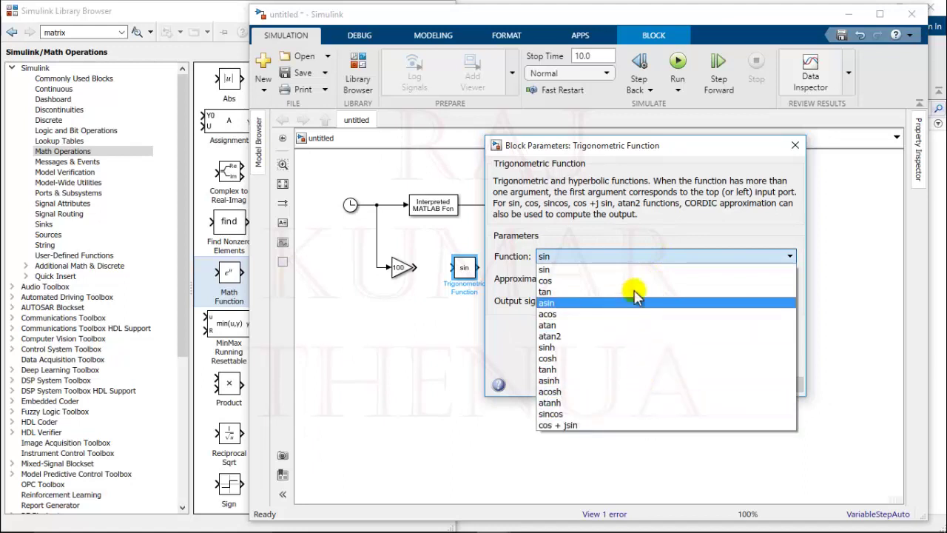
left_click(632, 283)
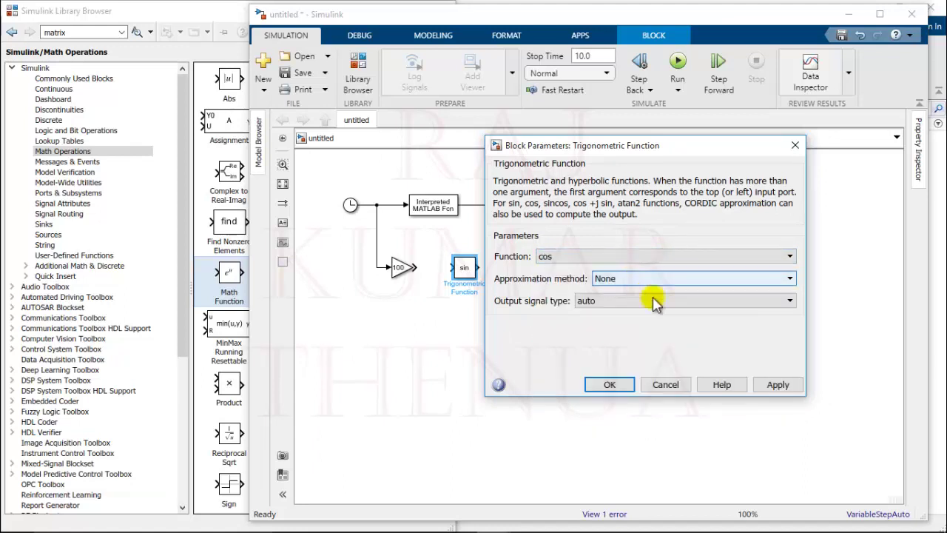
left_click(610, 384)
left_click_drag(414, 268, 485, 273)
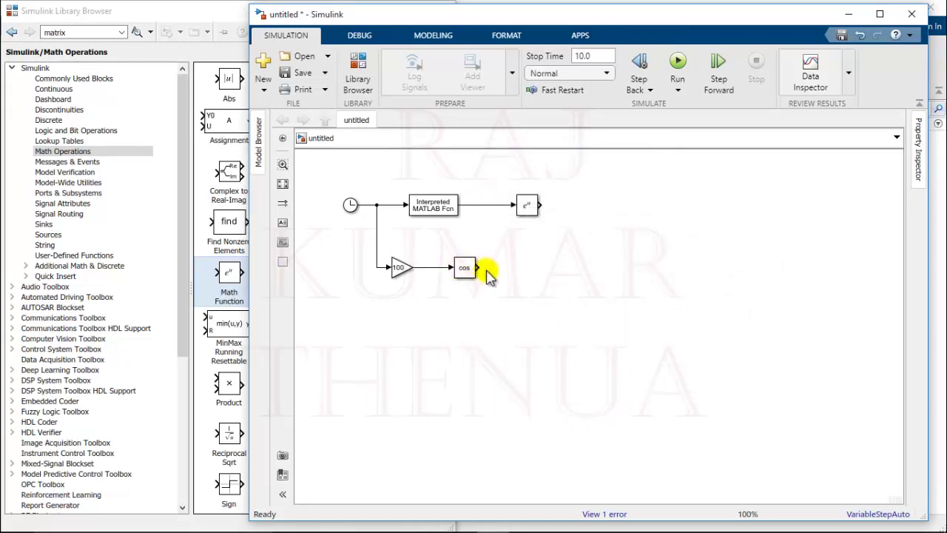
Step: Copy the e^u block to follow cos, then add a taller two-input Add block
left_click(528, 208)
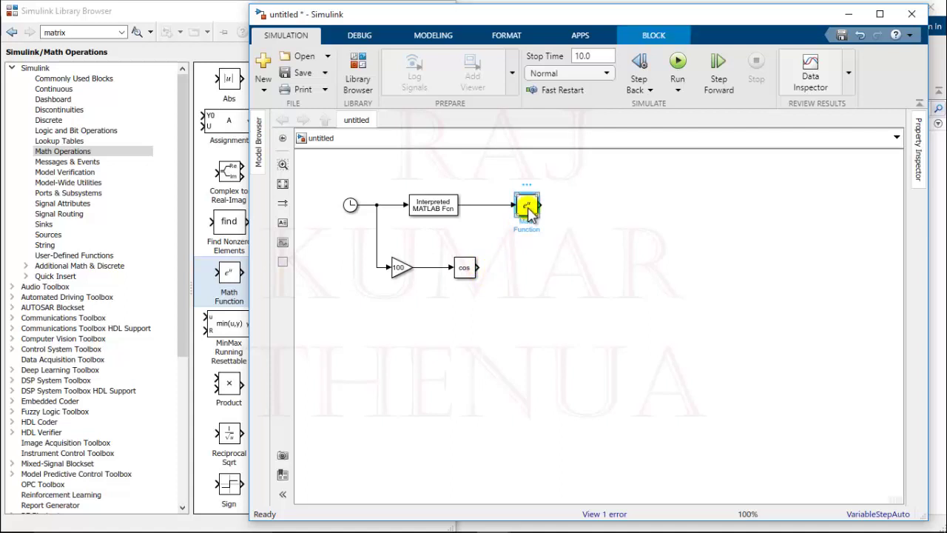
left_click_drag(528, 210, 531, 282)
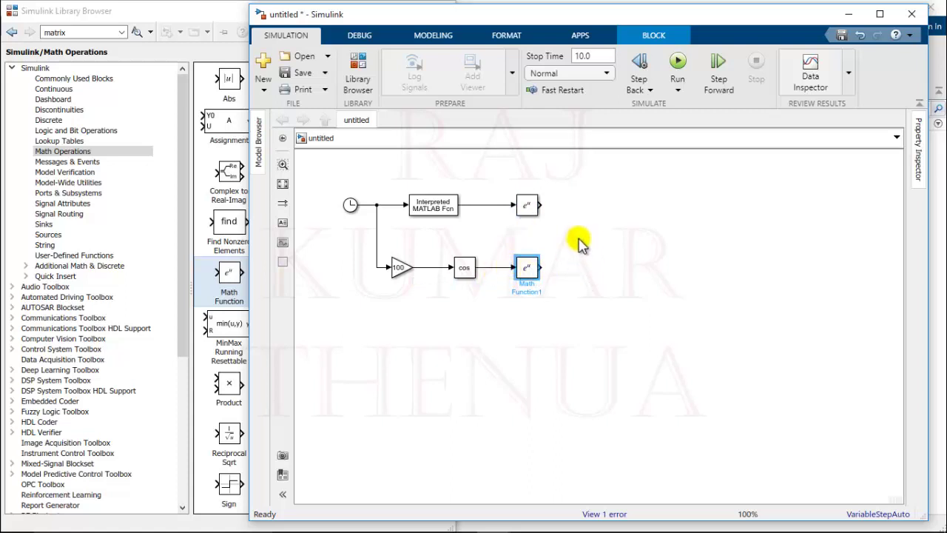
double_click(602, 239)
type("add")
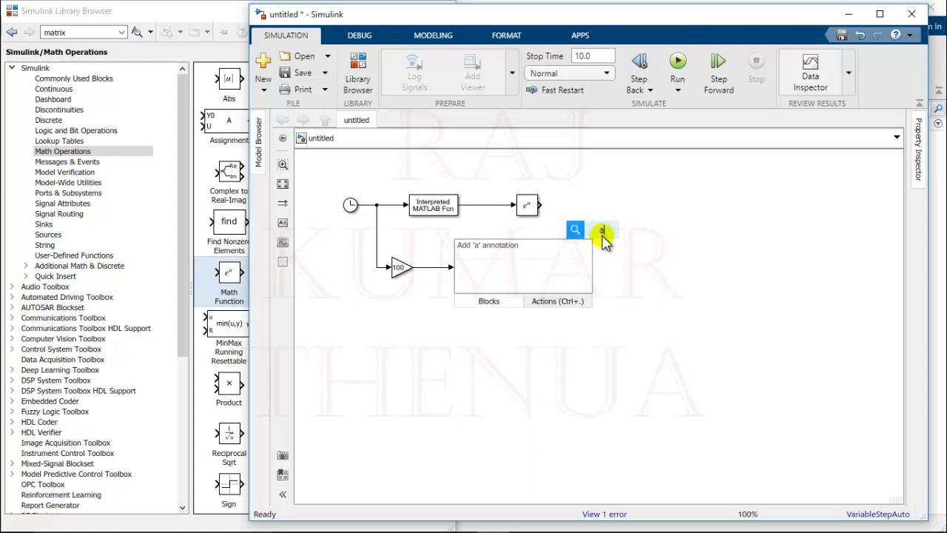
left_click(554, 250)
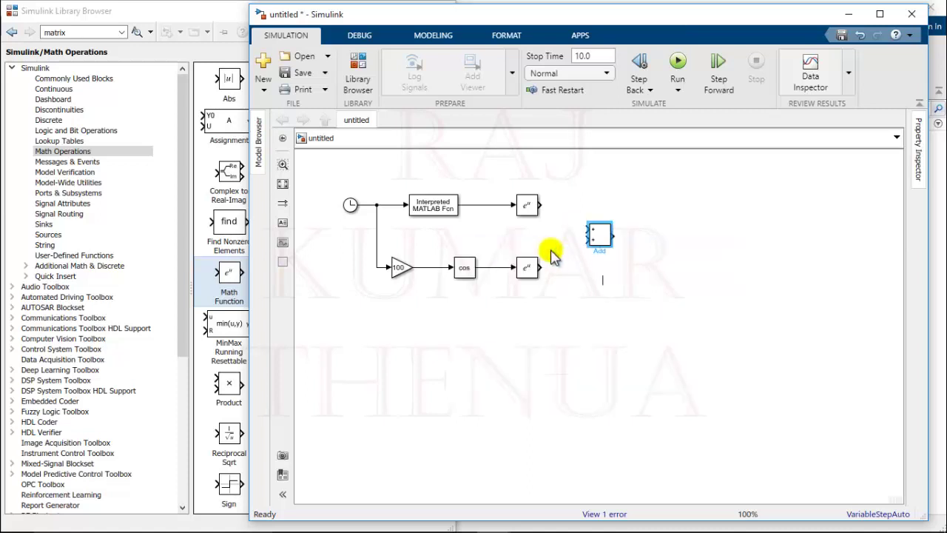
left_click_drag(609, 247, 616, 258)
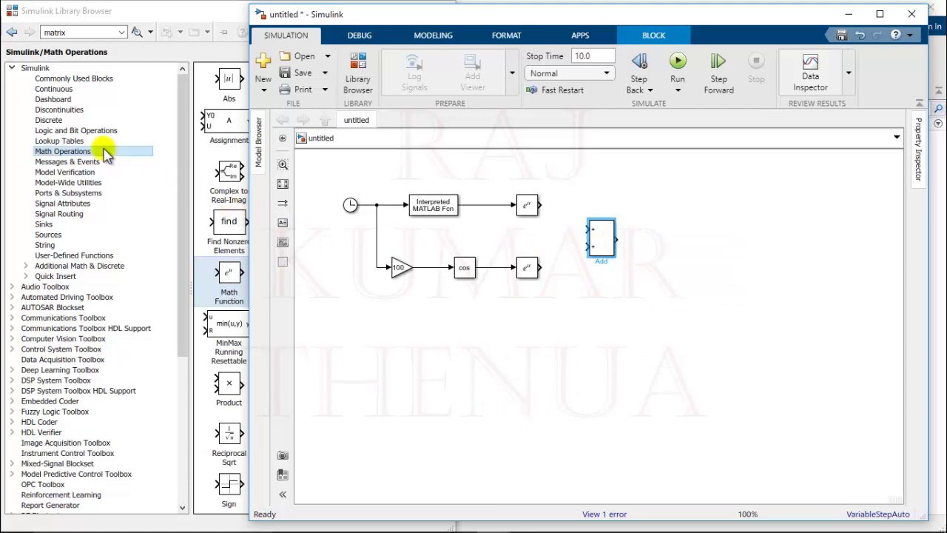
Step: Connect the top exponential's output to the Add block
left_click(72, 152)
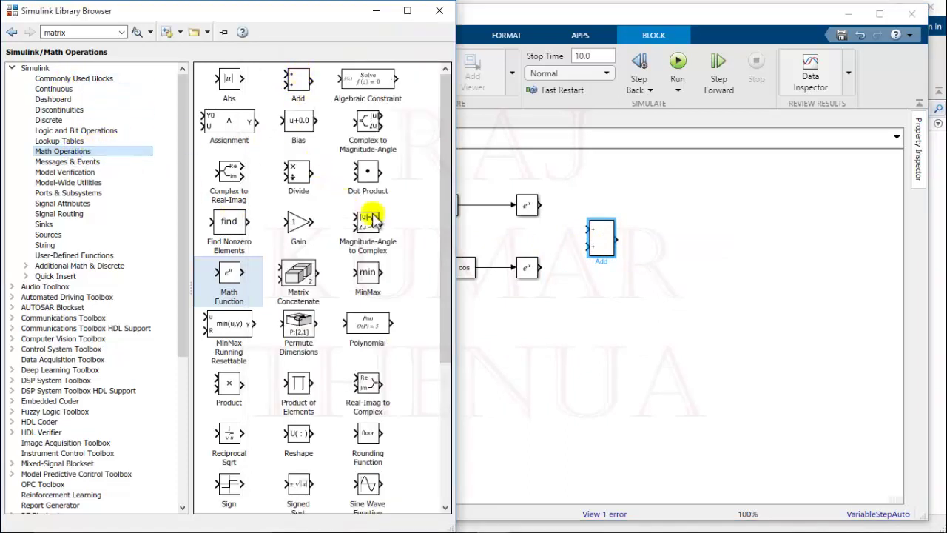
left_click(680, 326)
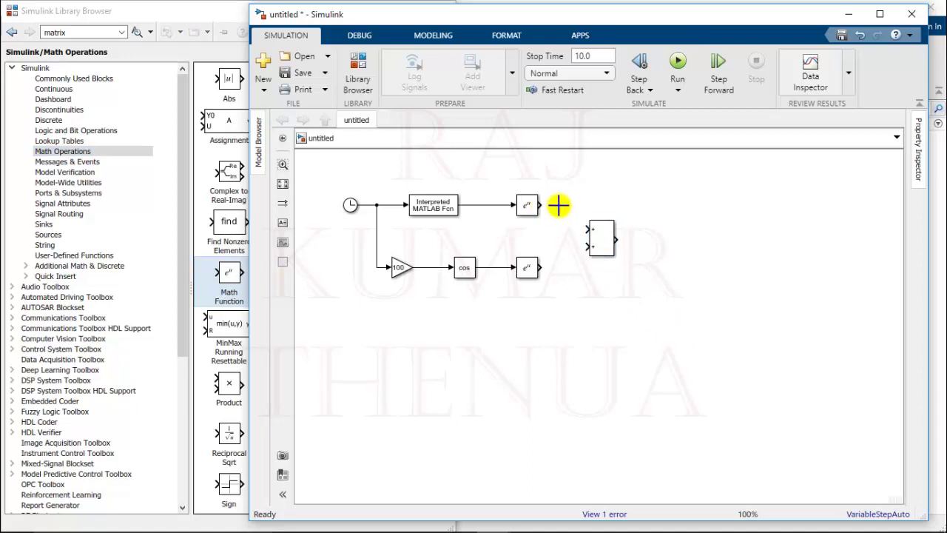
left_click_drag(559, 206, 590, 231)
Step: Wire the lower e^u into Add, insert a Scope beside it, and connect Add's output to the Scope
left_click_drag(556, 264, 591, 247)
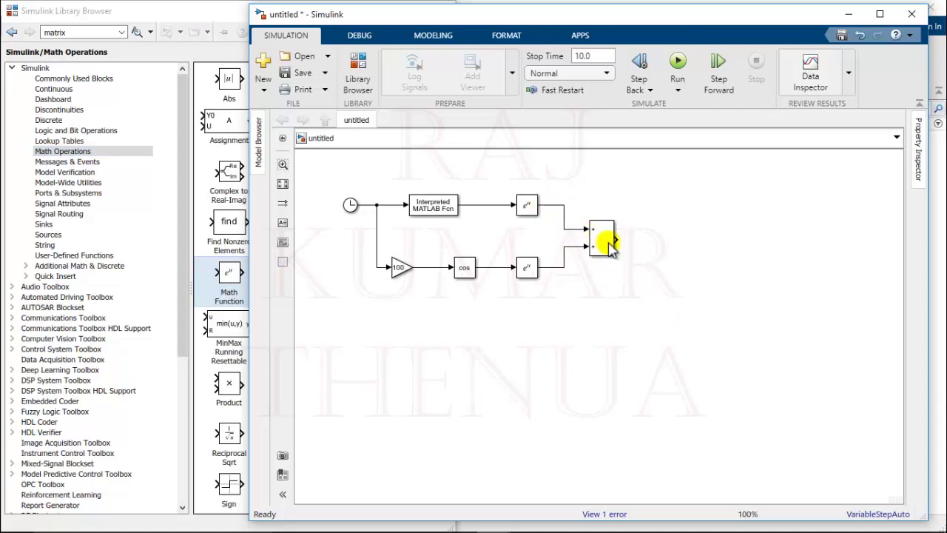
double_click(659, 244)
type("scope")
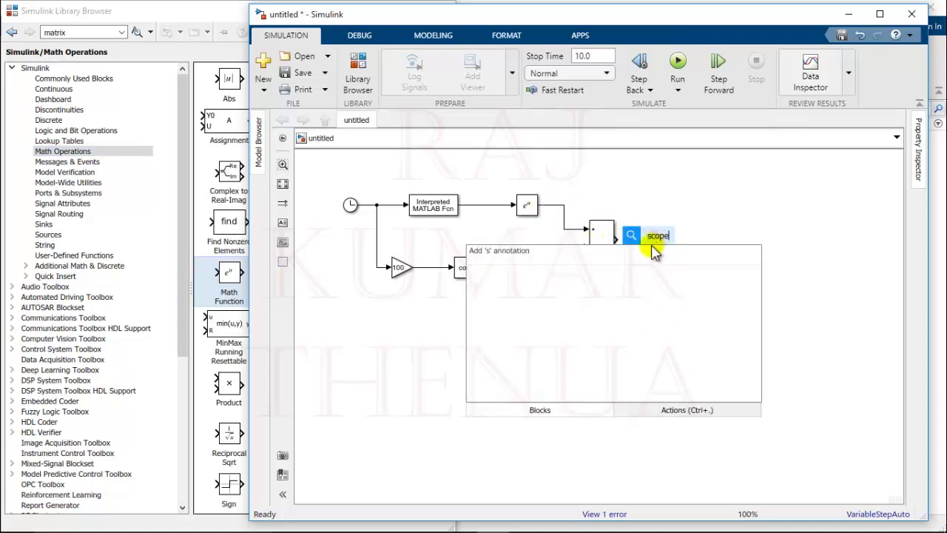
key("Return")
left_click_drag(658, 242, 677, 241)
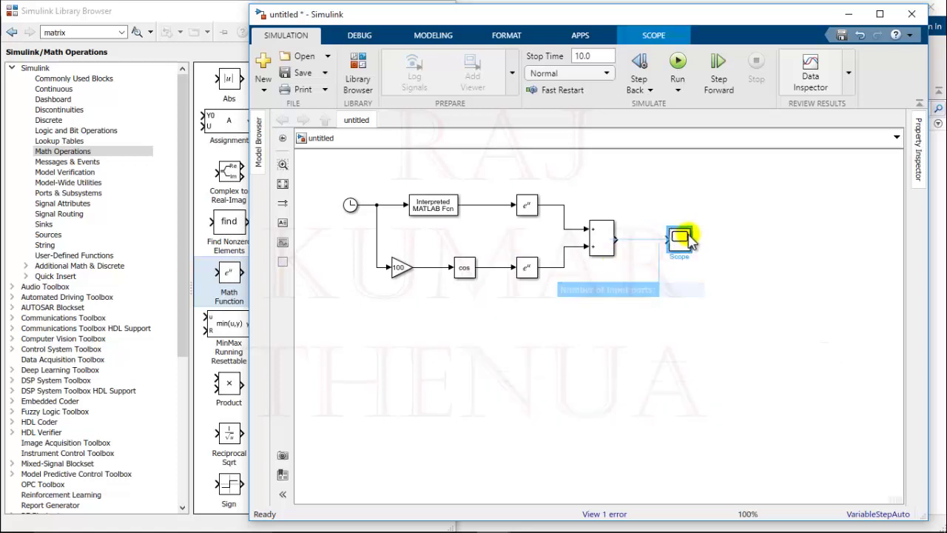
left_click_drag(615, 239, 668, 238)
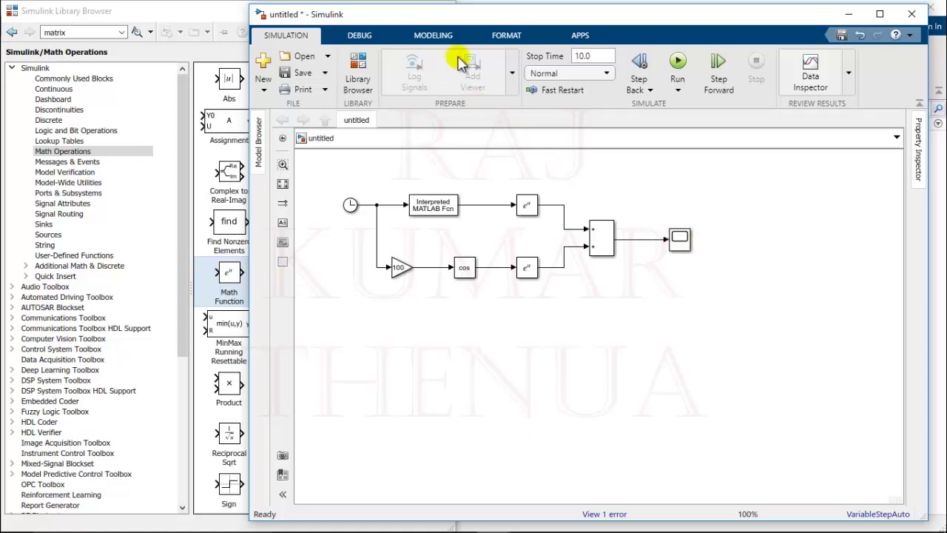
Step: Open Model Settings from the MODELING tab to reach the Configuration Parameters
left_click(442, 34)
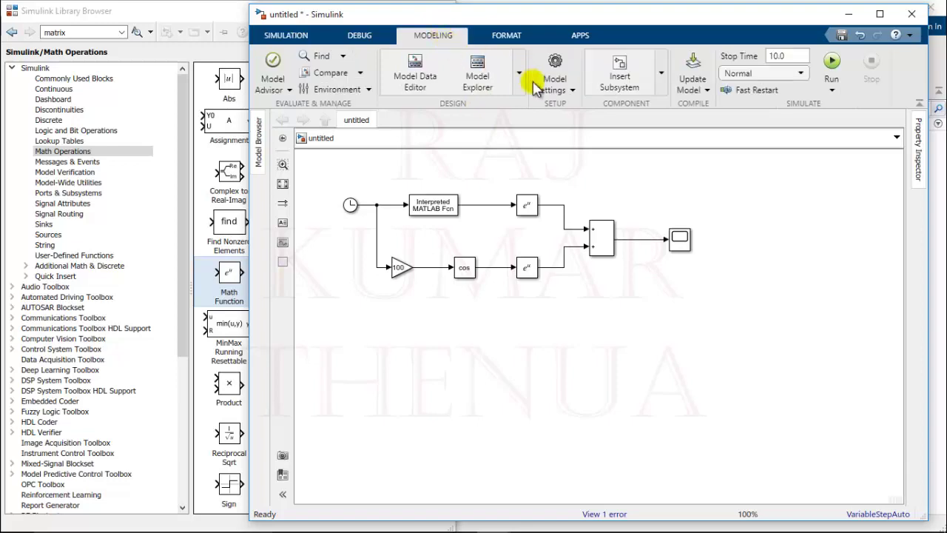
left_click(563, 90)
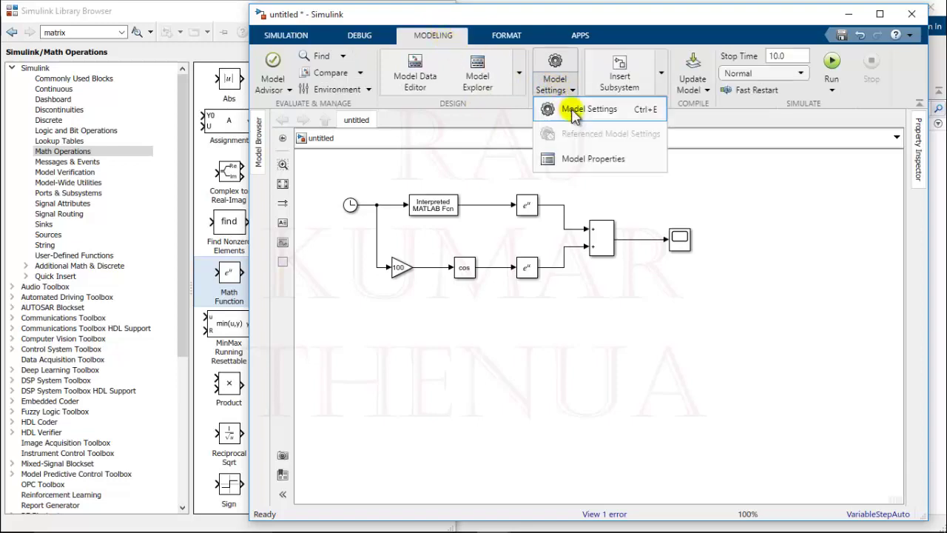
left_click(575, 110)
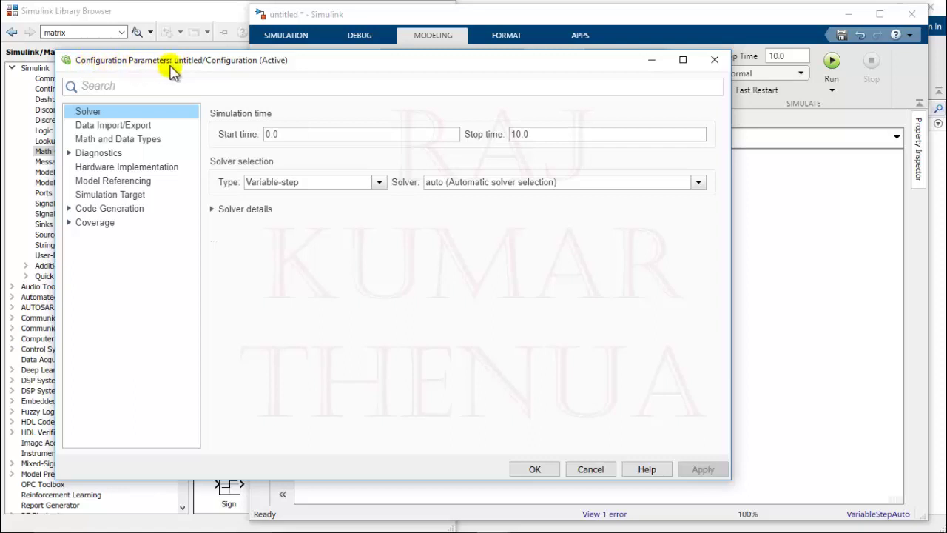
Step: Replace the Solver start time 0.0 with -2*pi and enter 2*pi as stop time
double_click(310, 134)
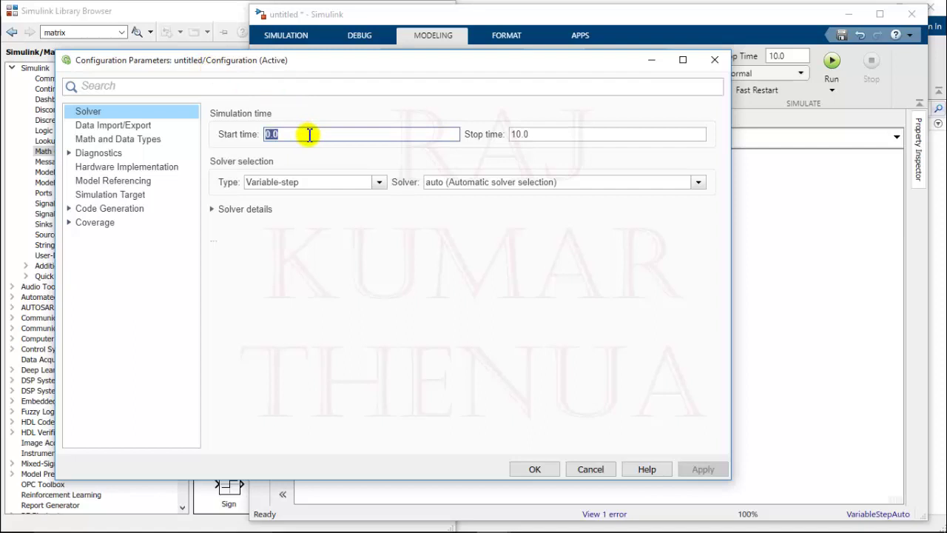
key("BackSpace")
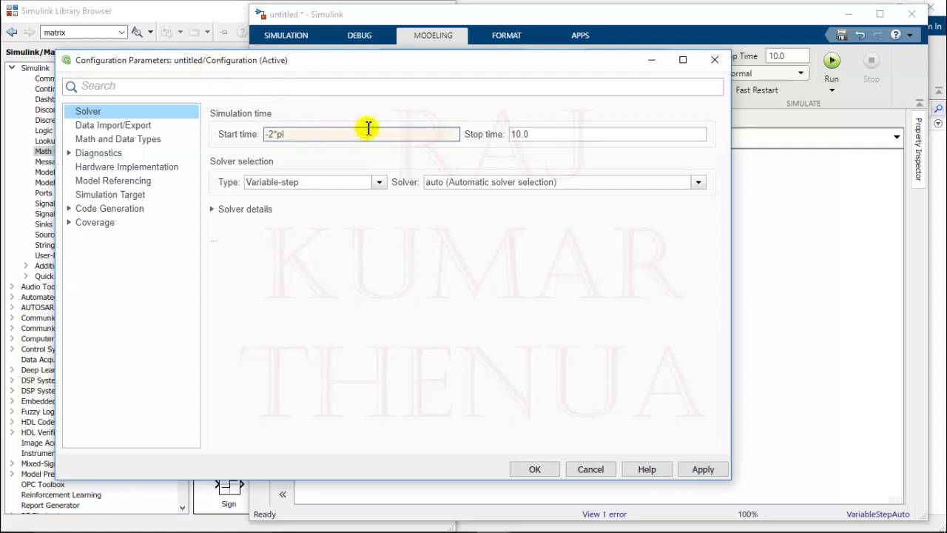
double_click(545, 134)
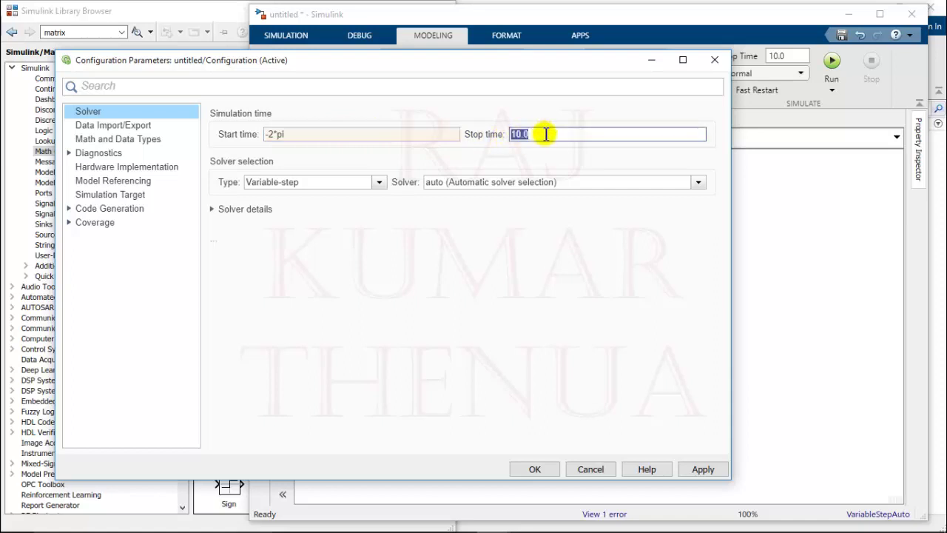
type("2*pi")
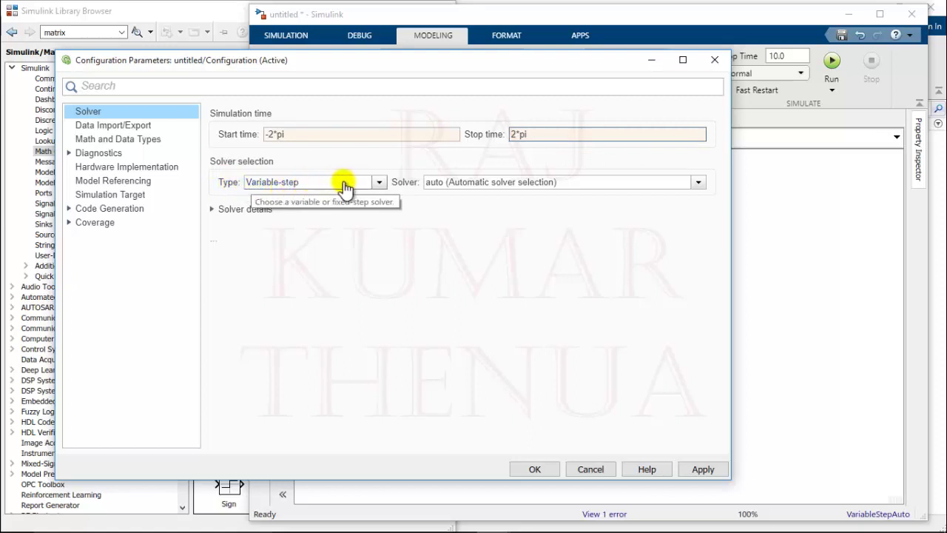
Step: Switch the solver type to Fixed-step, keeping the solver on auto
left_click(381, 183)
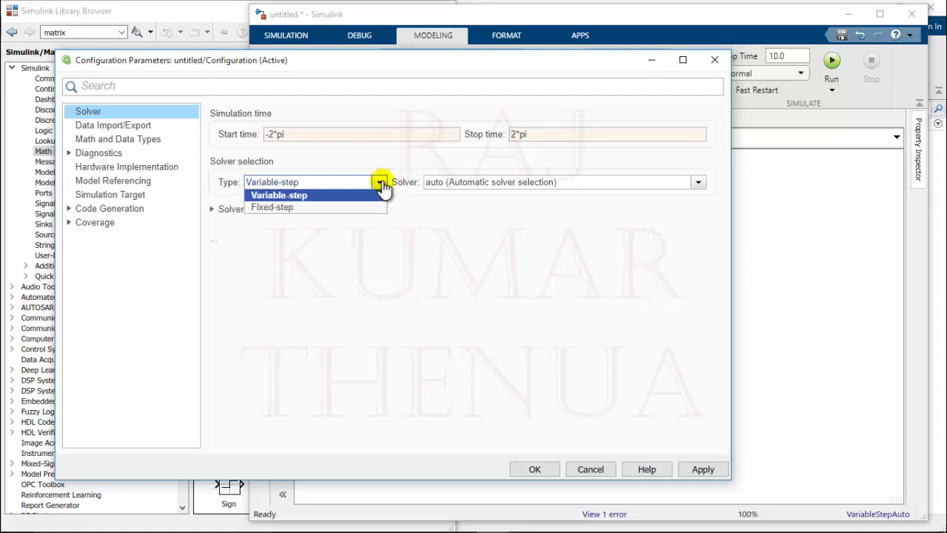
left_click(321, 208)
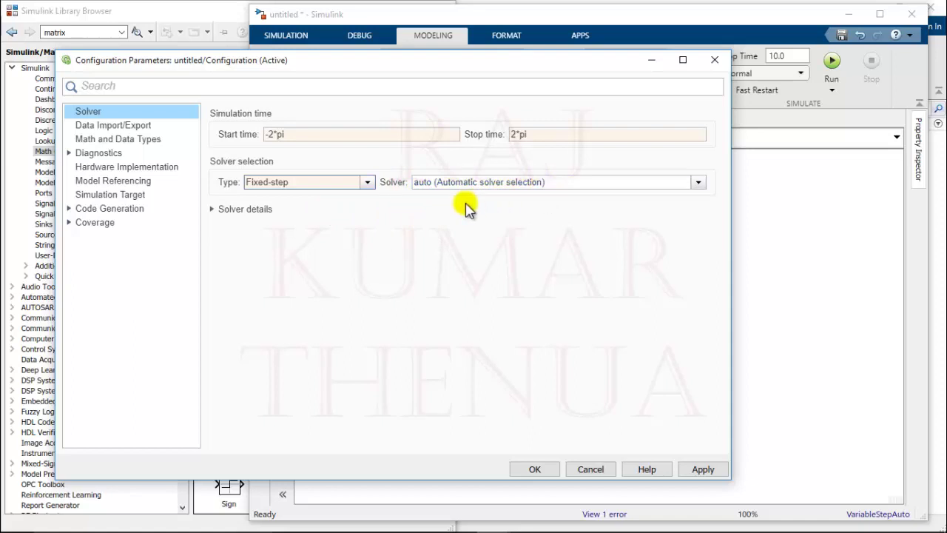
left_click(698, 183)
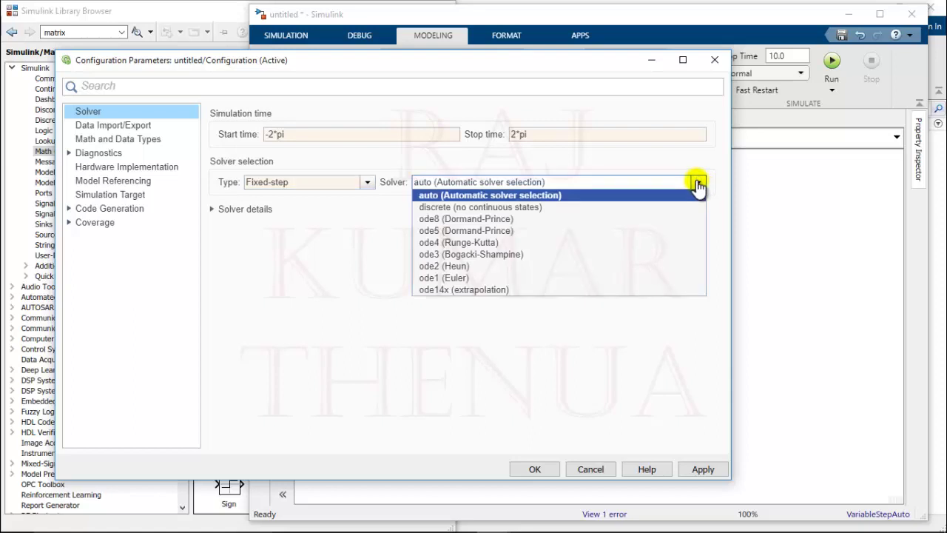
left_click(698, 183)
left_click(220, 210)
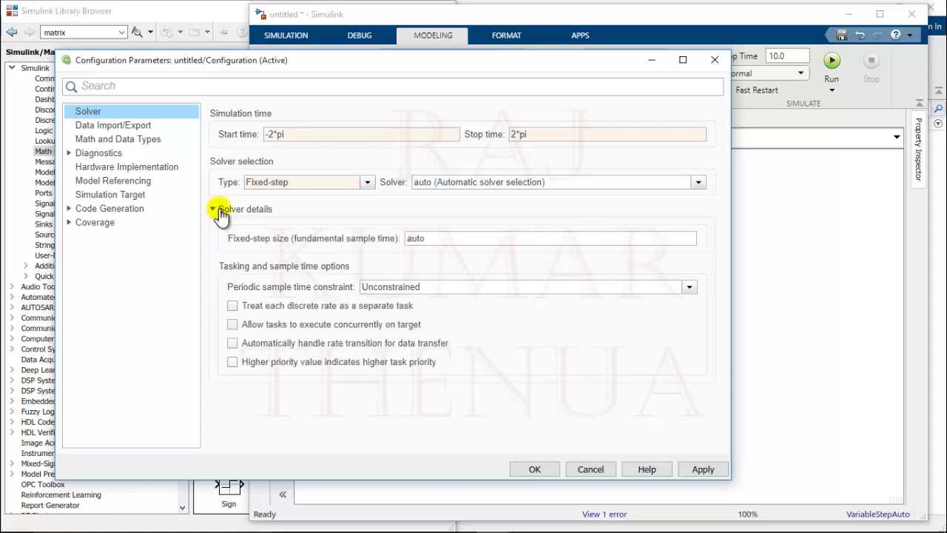
Step: Set the fixed-step size to pi/2000, then apply and close the configuration
double_click(448, 241)
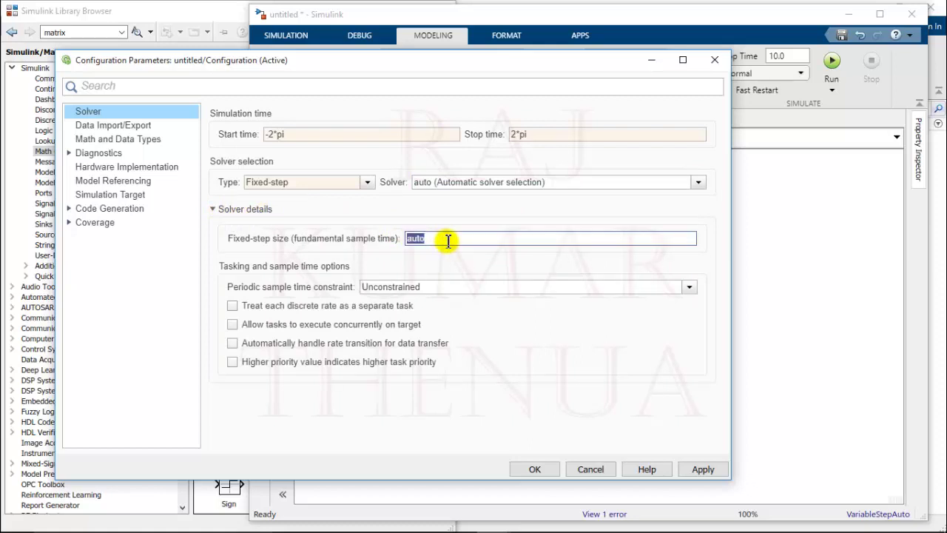
type("pi/2")
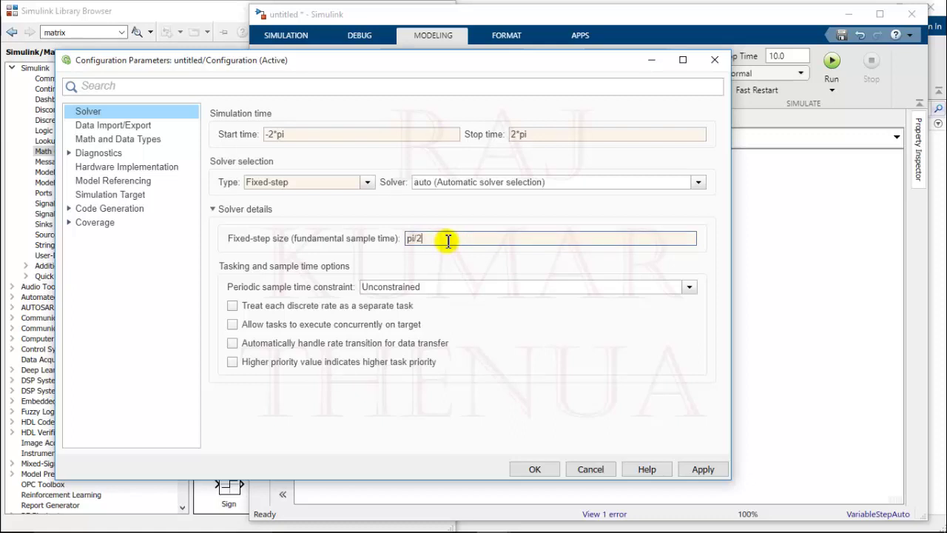
type("000")
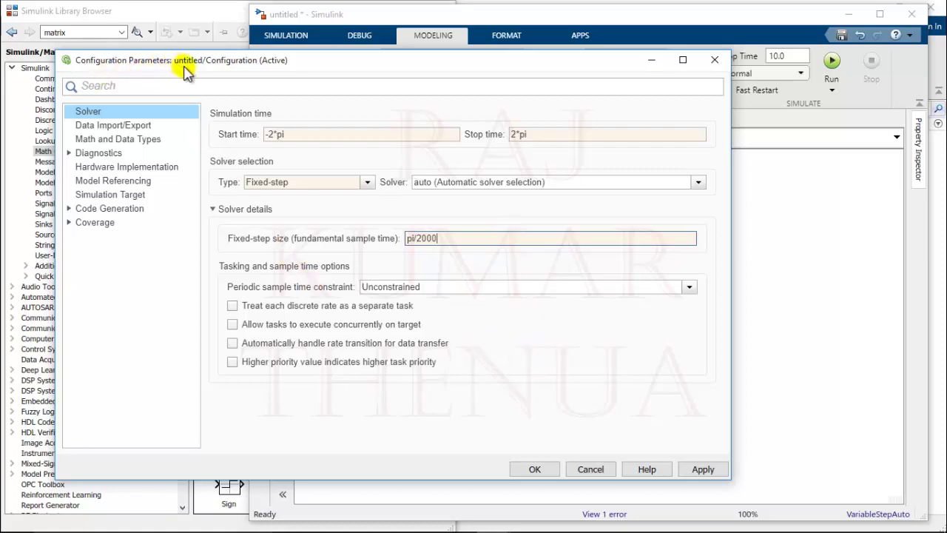
left_click(704, 469)
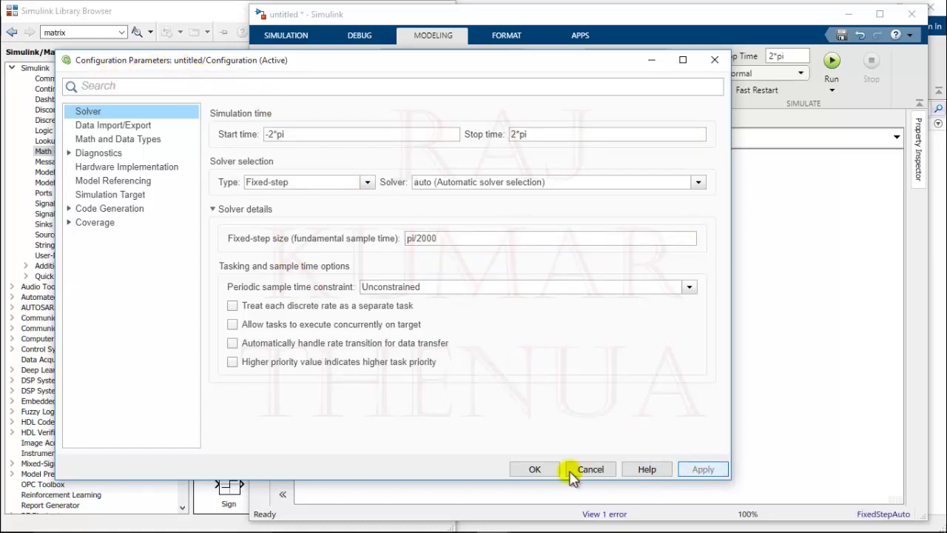
left_click(536, 471)
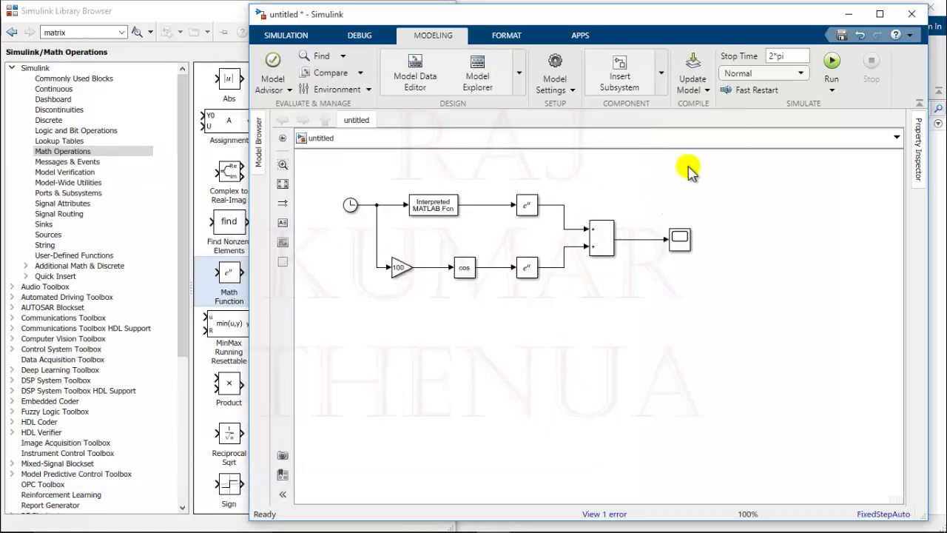
Step: Run the simulation and open the Scope to view the yellow oscillating waveform
left_click(678, 63)
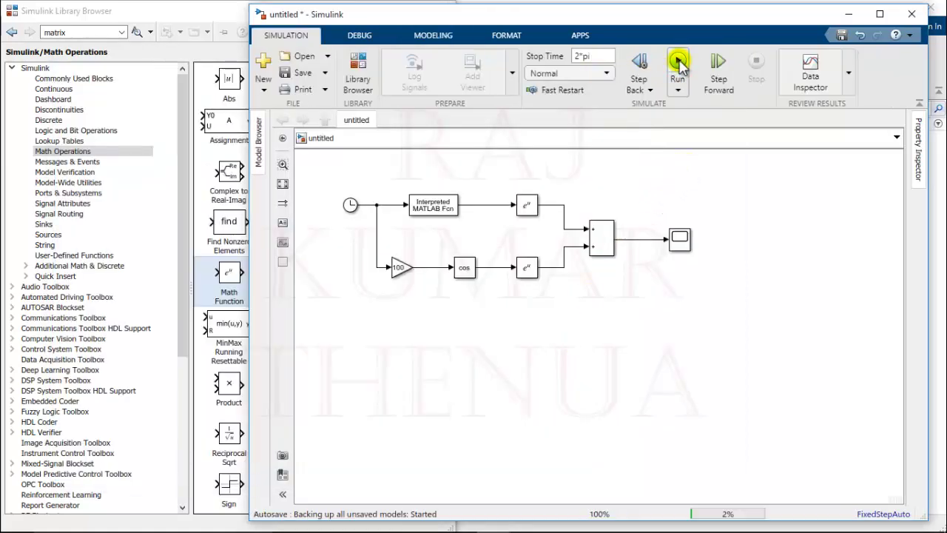
left_click(681, 242)
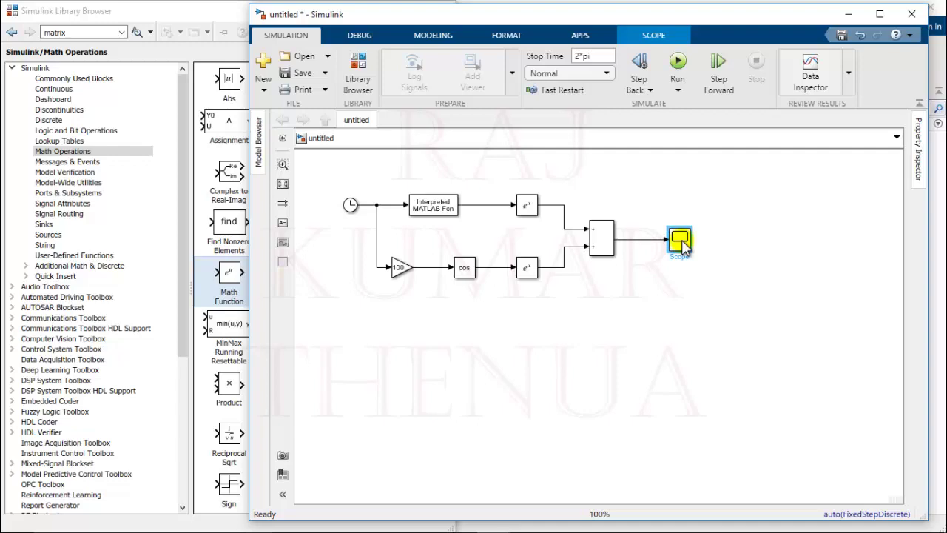
double_click(681, 243)
left_click_drag(510, 84, 643, 100)
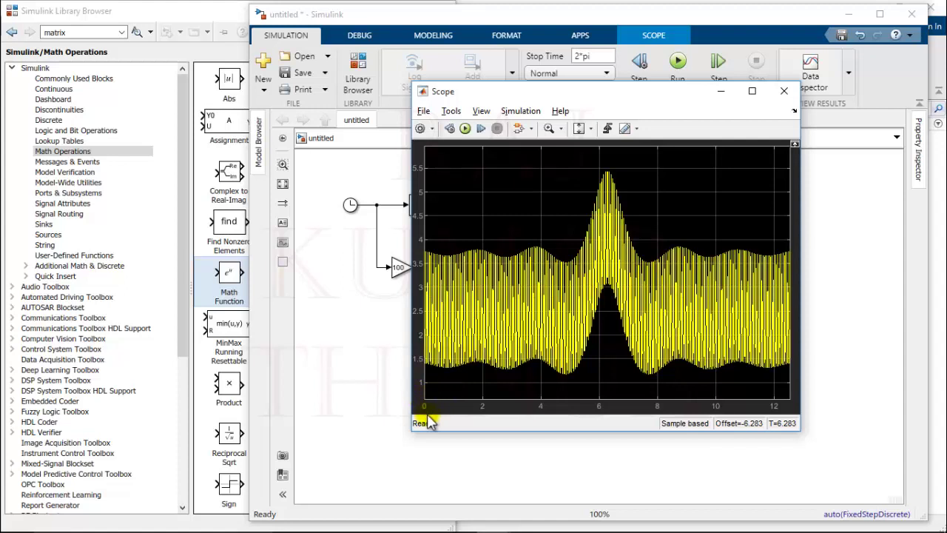
right_click(515, 178)
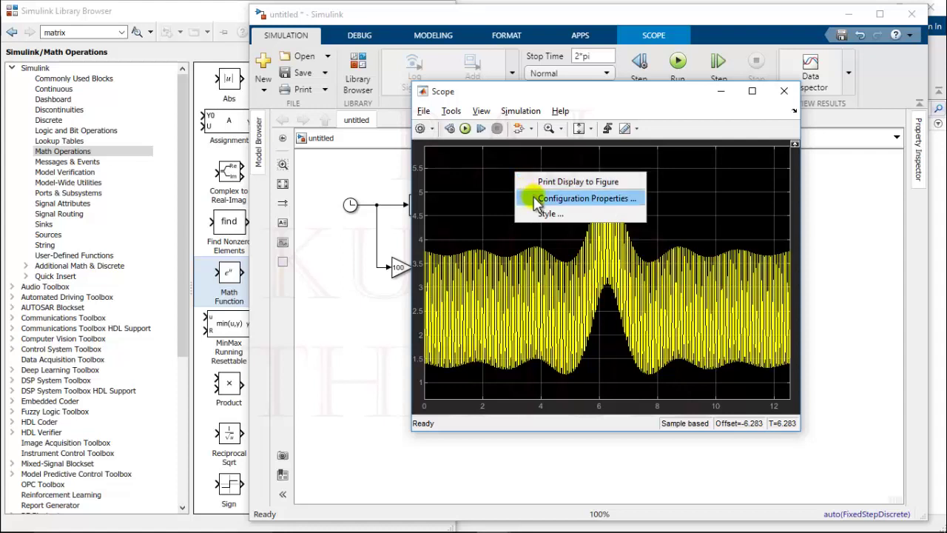
Step: Set the Scope's time display offset to -2*pi, then close the Scope window
left_click(481, 112)
left_click(481, 113)
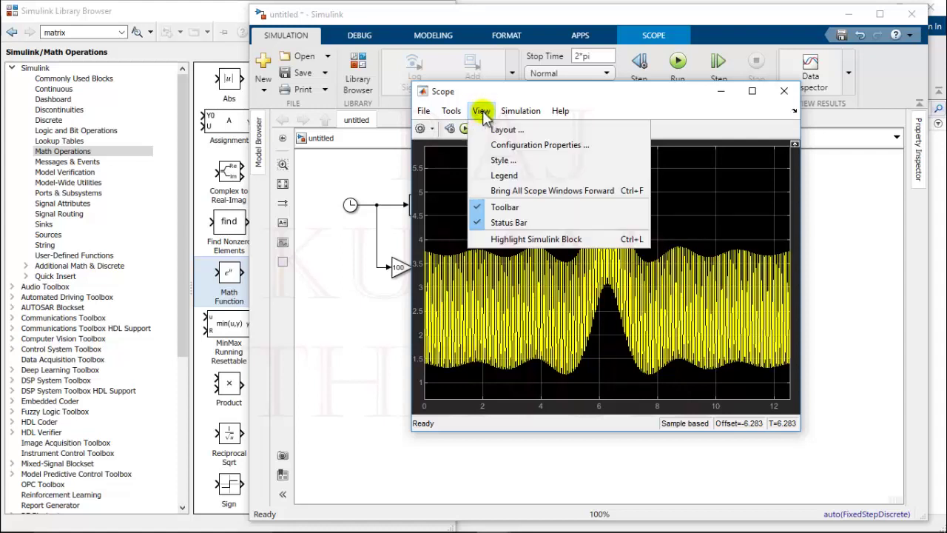
left_click(503, 147)
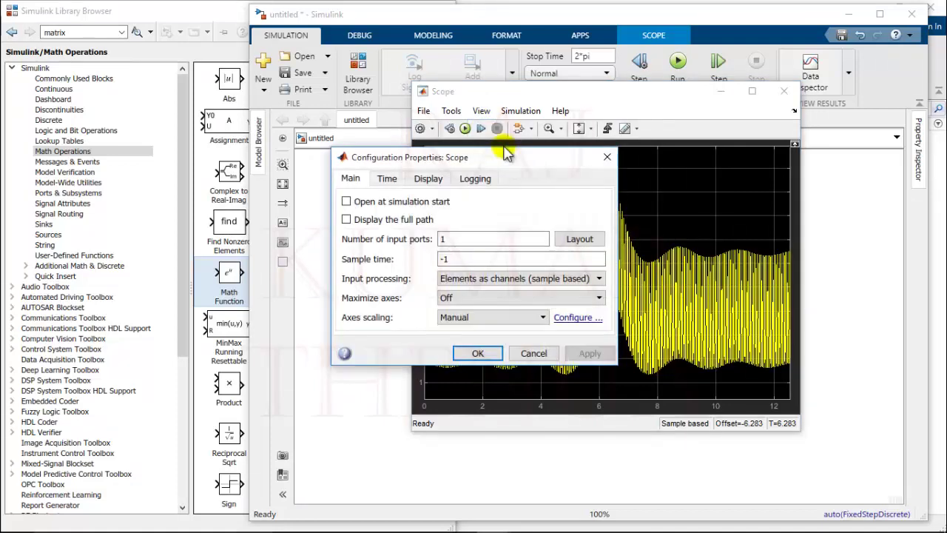
left_click(388, 182)
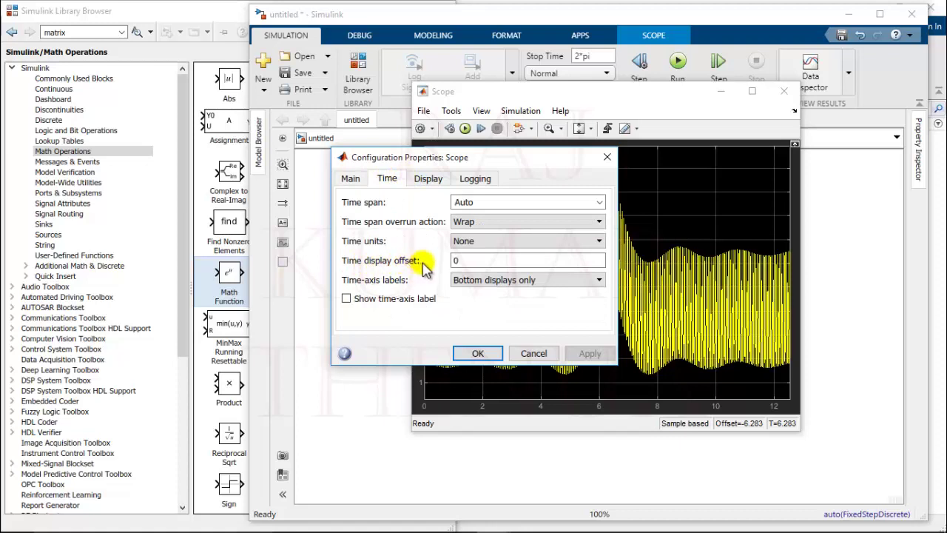
double_click(469, 260)
type("-")
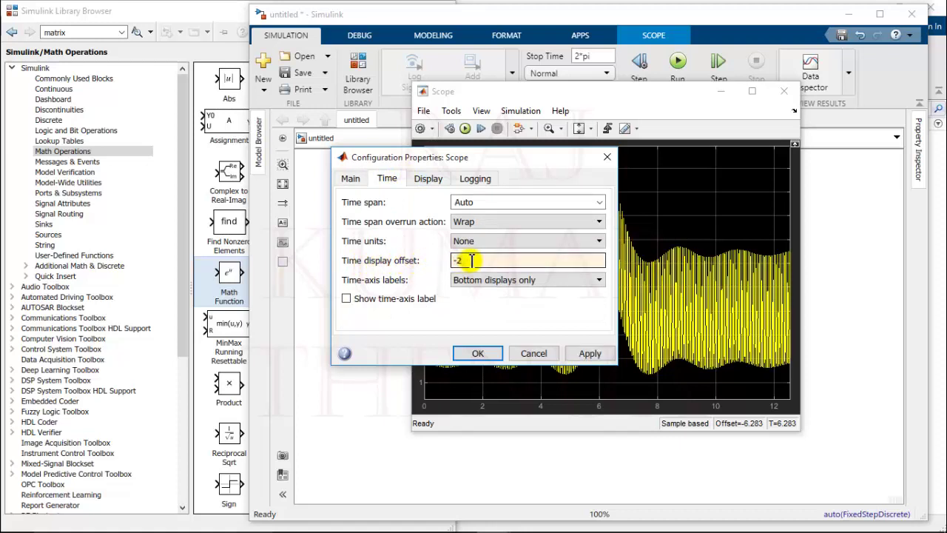
type("2*pi")
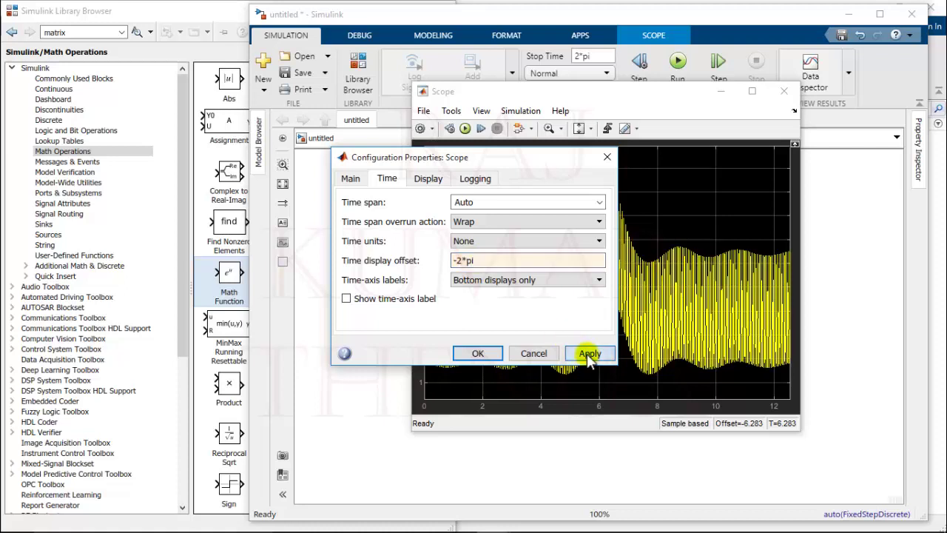
left_click(588, 354)
left_click(478, 354)
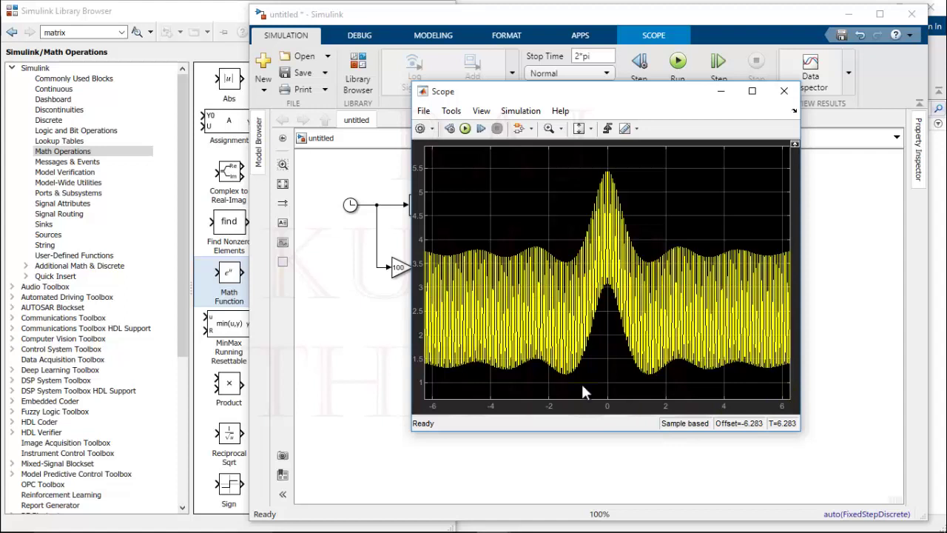
key("alt+F4")
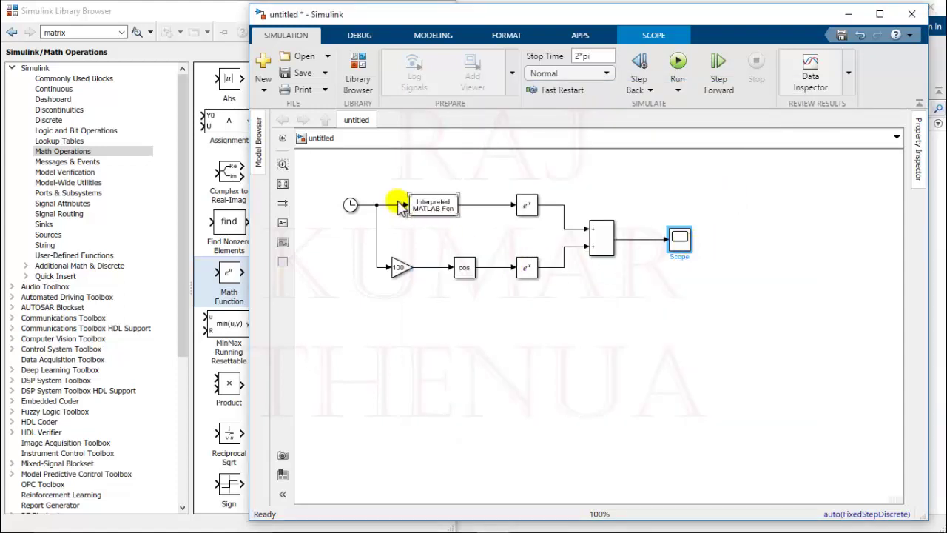
Step: Collapse the blocks between Clock and Scope into a Subsystem and line it up with the Scope
left_click_drag(368, 176, 641, 314)
mouse_move(654, 312)
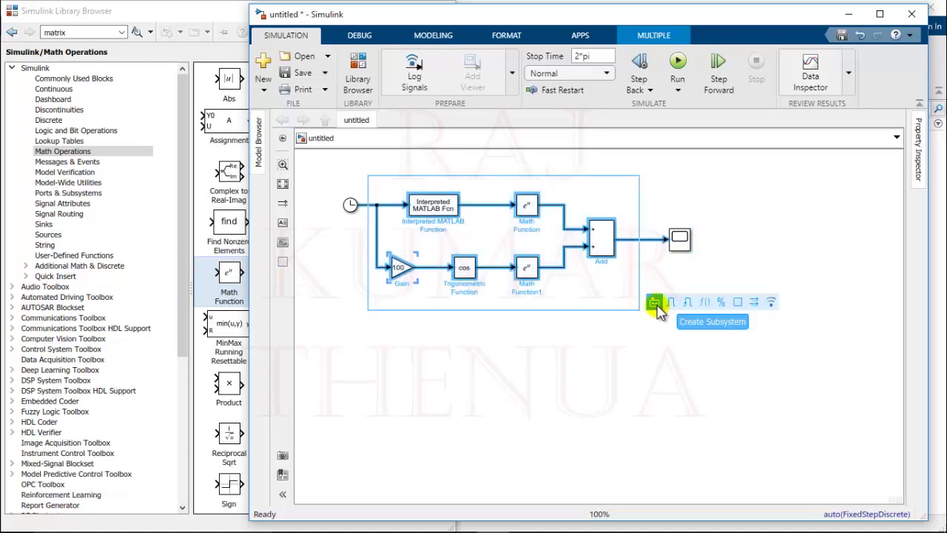
left_click(654, 304)
left_click_drag(494, 235, 491, 199)
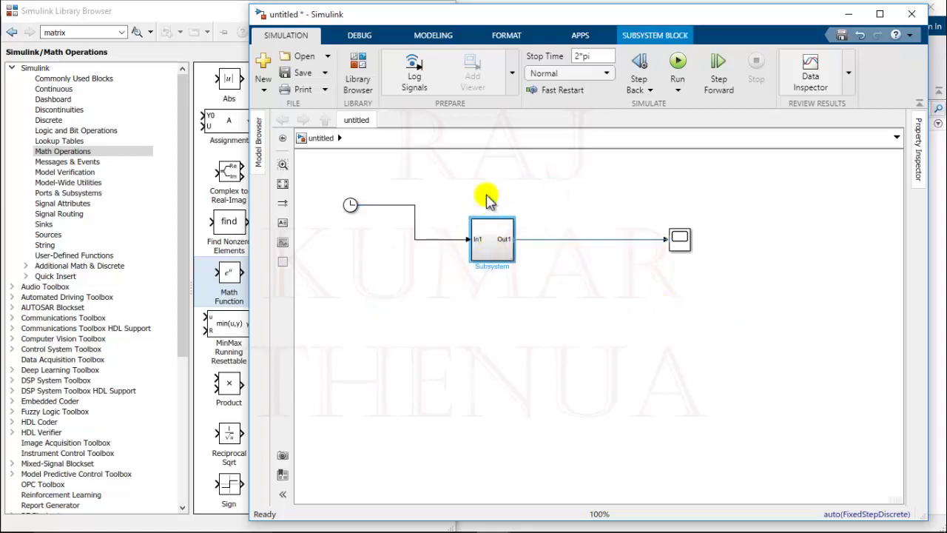
left_click_drag(680, 239, 609, 208)
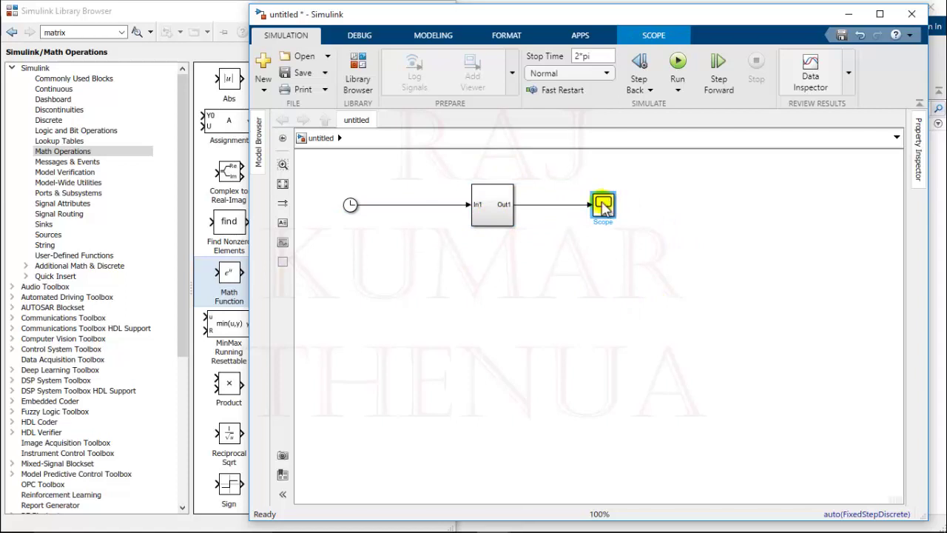
Step: Inspect the Subsystem's contents twice, then shift the Subsystem slightly left in the row
left_click(504, 213)
double_click(503, 213)
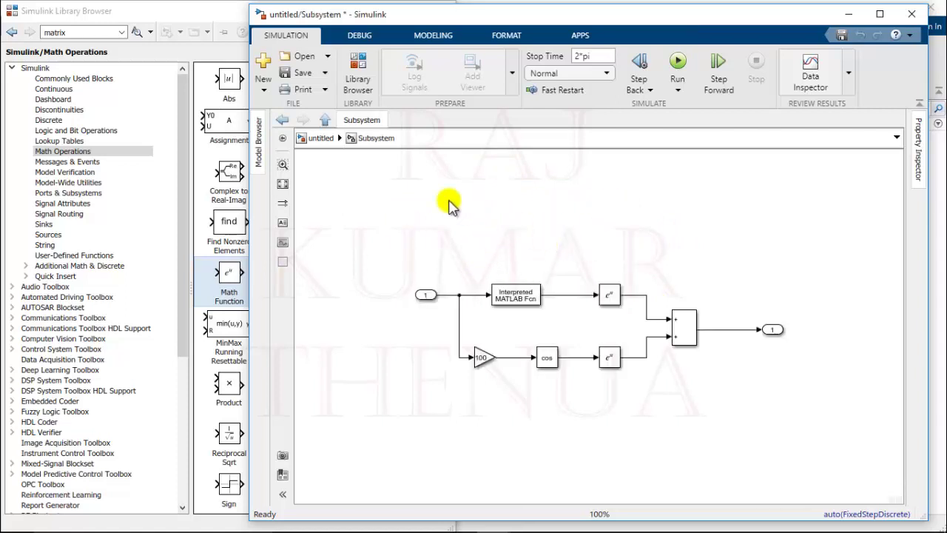
left_click(325, 121)
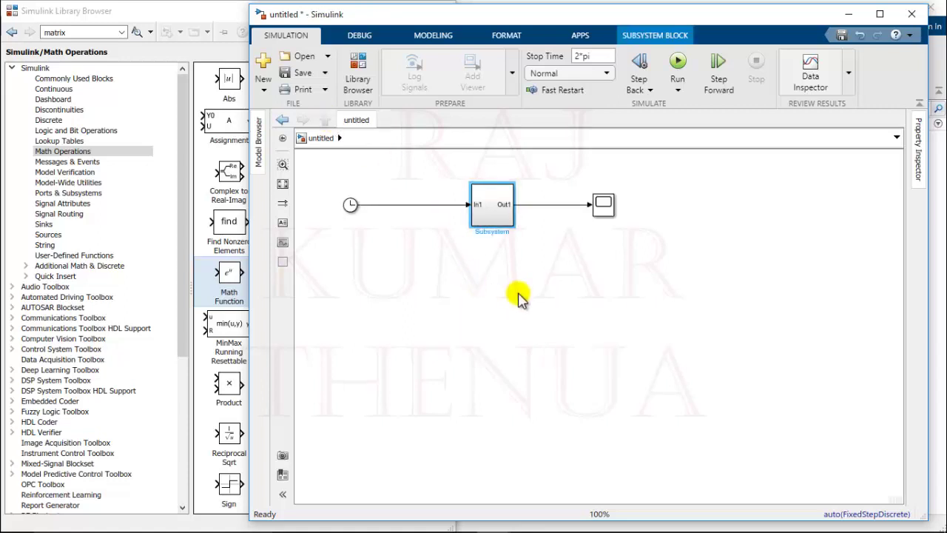
double_click(494, 211)
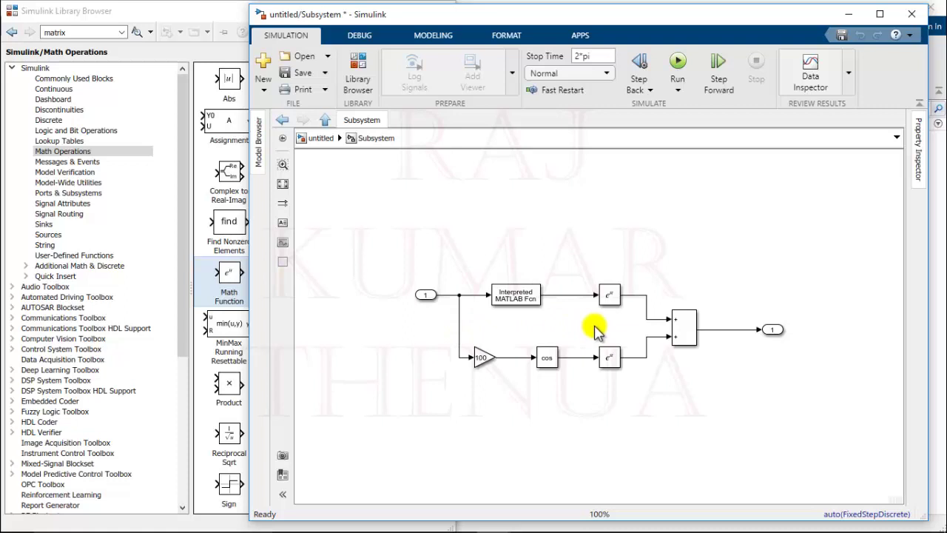
left_click(325, 120)
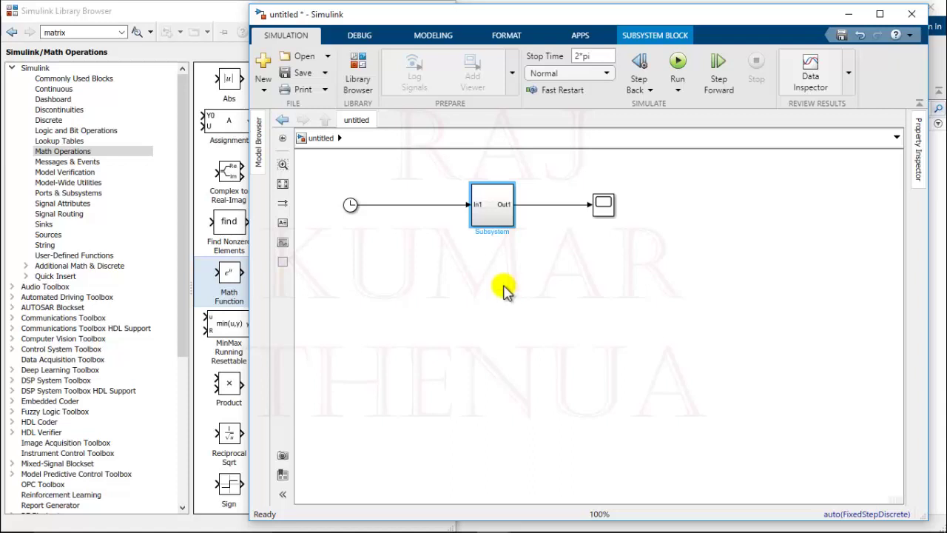
left_click_drag(495, 212, 472, 214)
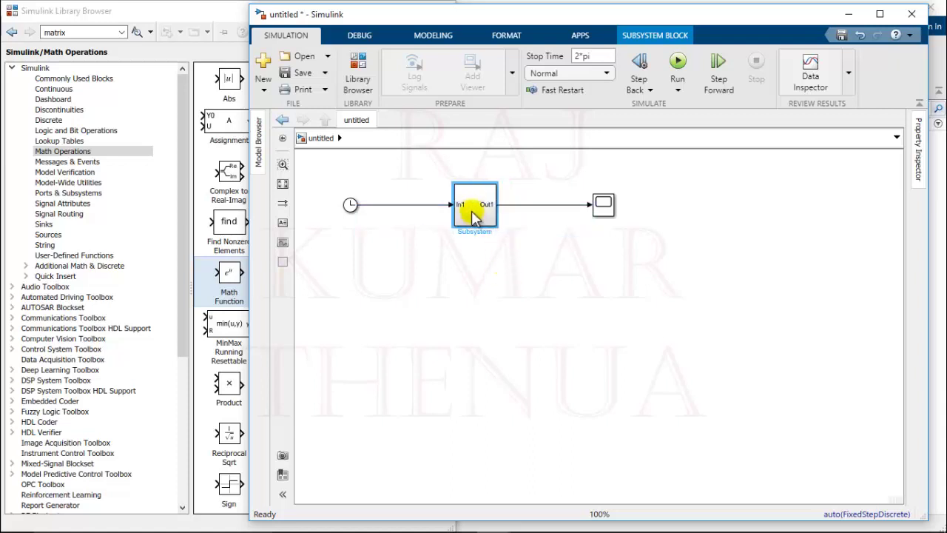
Step: Insert an Interpreted MATLAB Fcn block below the Subsystem and wire its input to the Clock
double_click(476, 271)
type("int")
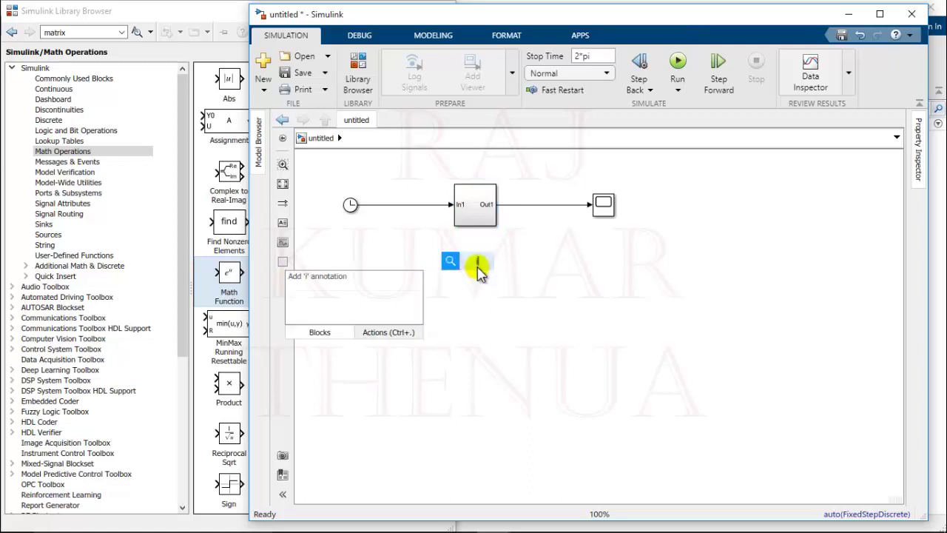
left_click(452, 285)
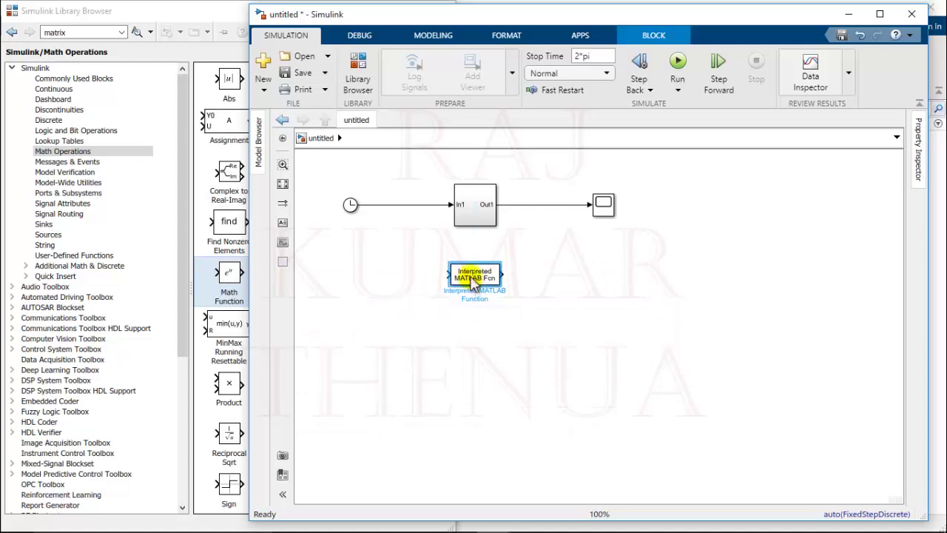
left_click_drag(437, 272, 390, 205)
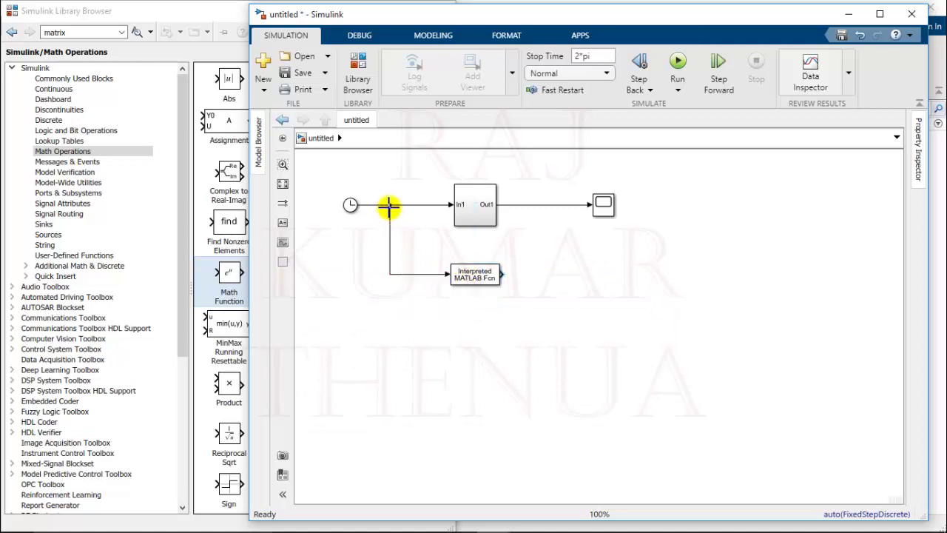
double_click(592, 275)
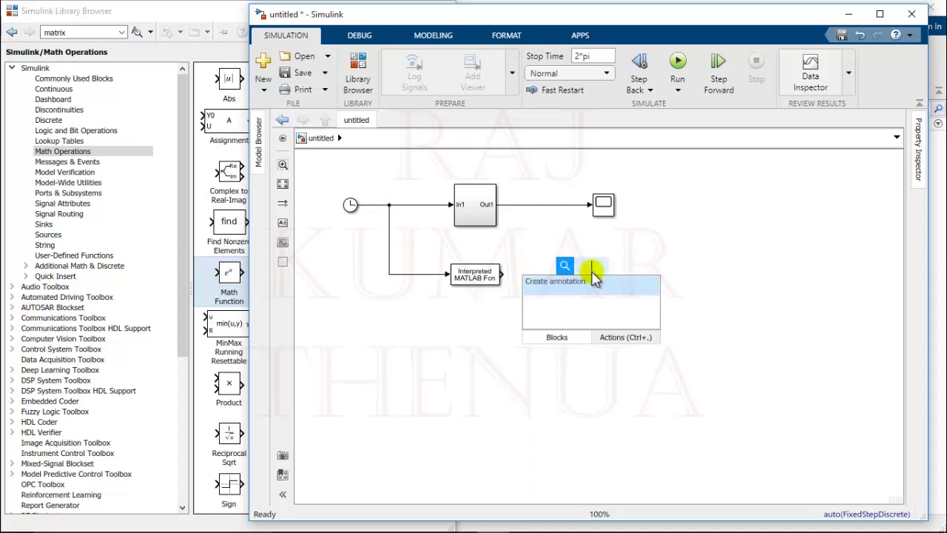
left_click(596, 278)
Step: Enter exp(sinc(u))+exp(cos(100*u)) as the Interpreted MATLAB Fcn block's function and confirm
double_click(477, 275)
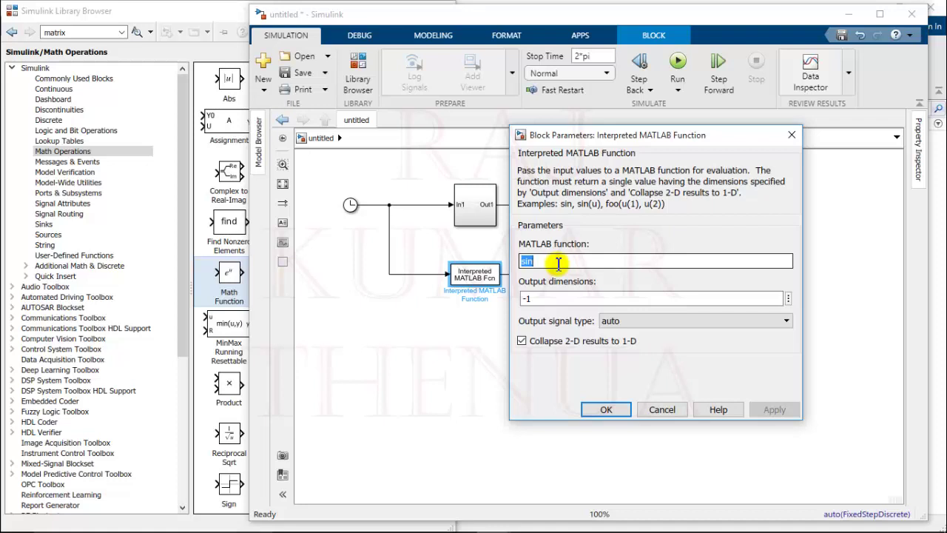
type("exp(")
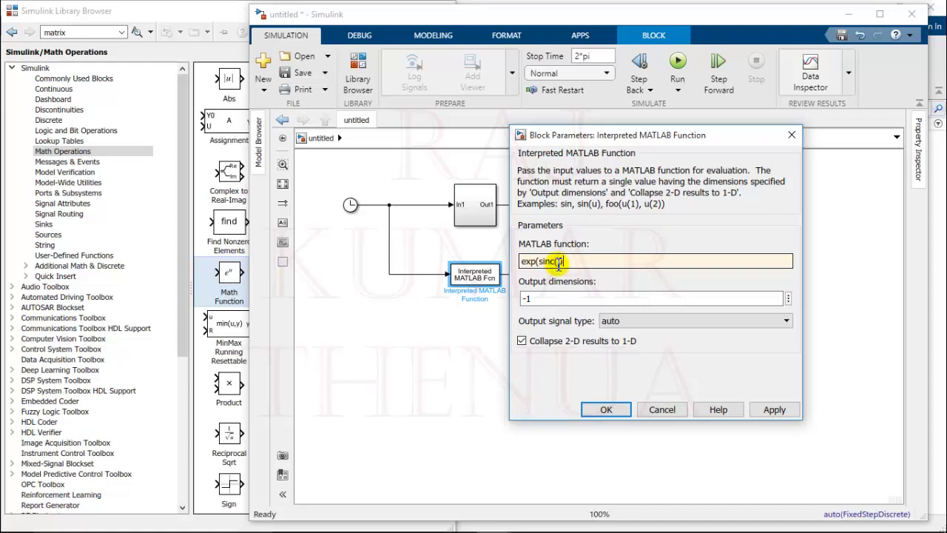
type("u")
type("))")
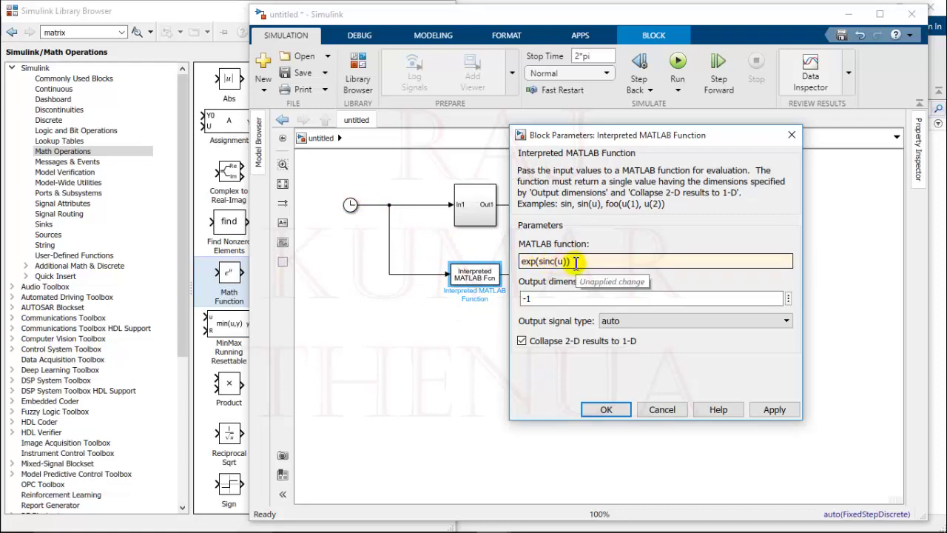
type("+exp(cos(1")
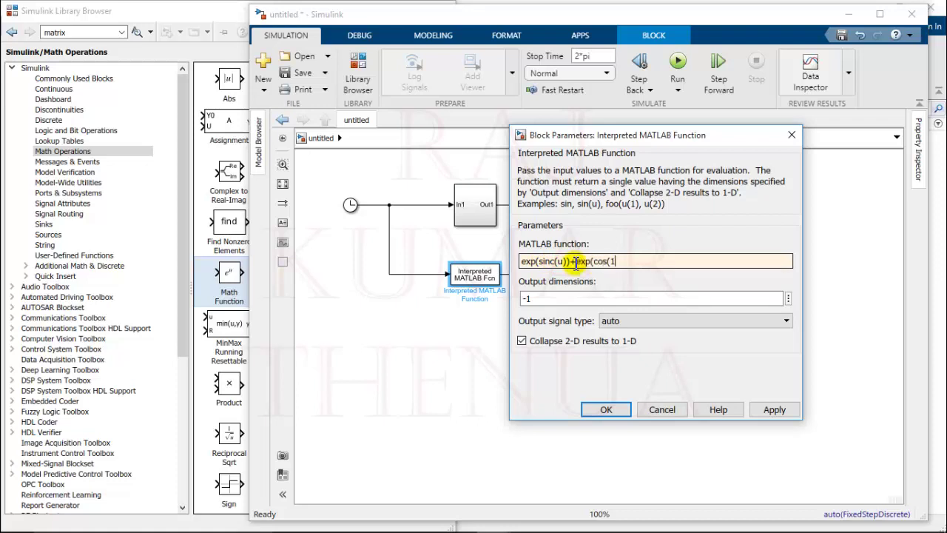
type("00*u")
type("))")
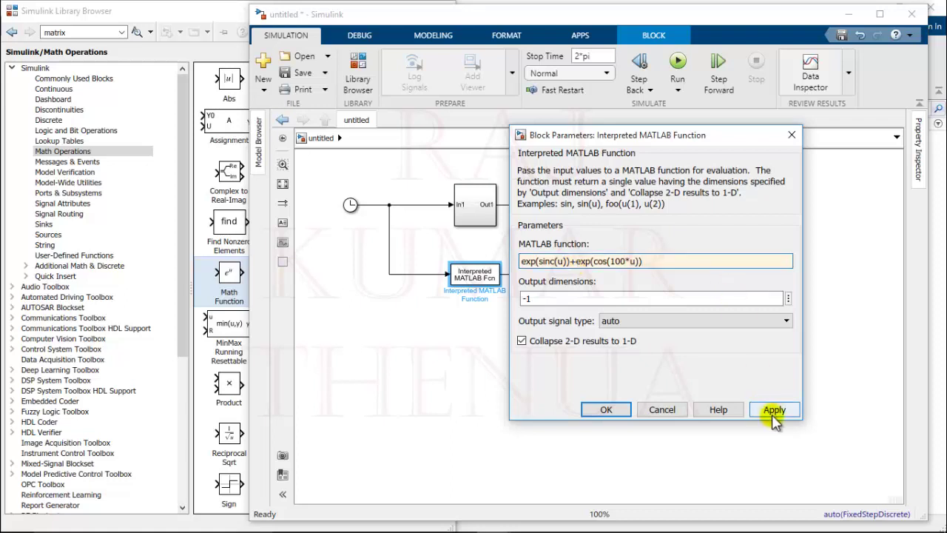
left_click(774, 410)
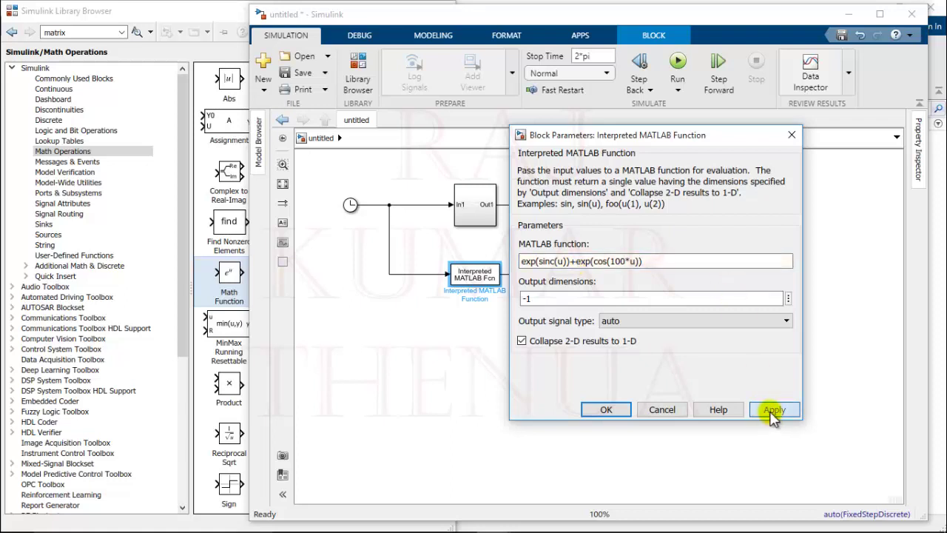
left_click(606, 410)
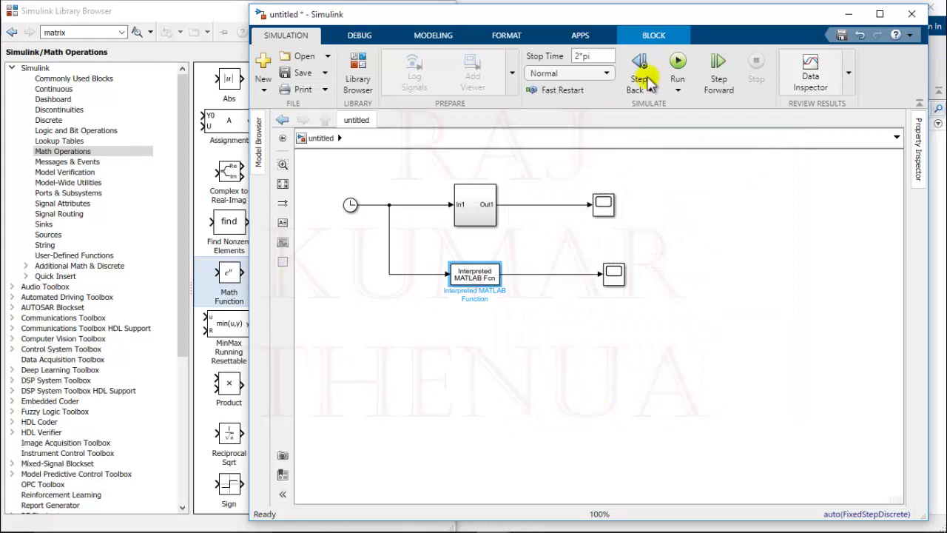
Step: Run the model and verify its settings: start -2*pi, stop 2*pi, fixed step pi/2000
left_click(680, 63)
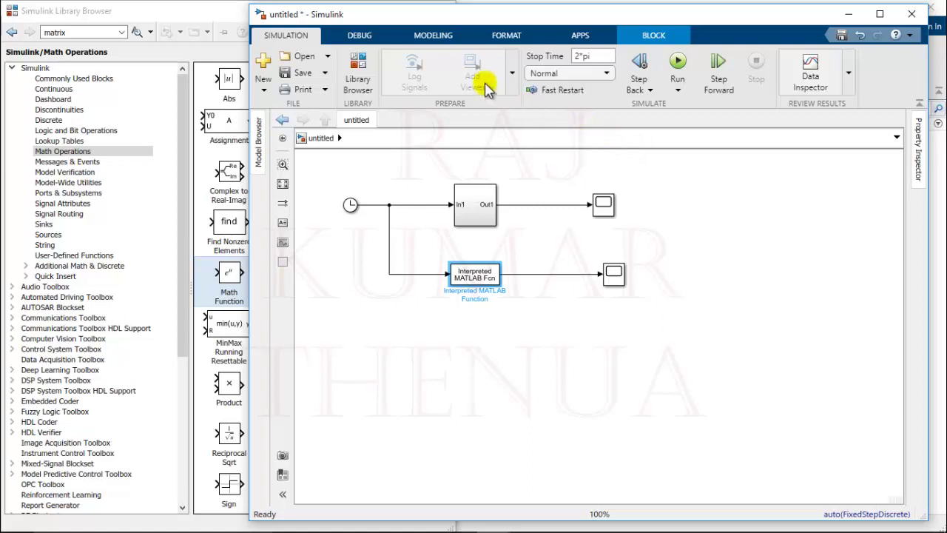
left_click(441, 37)
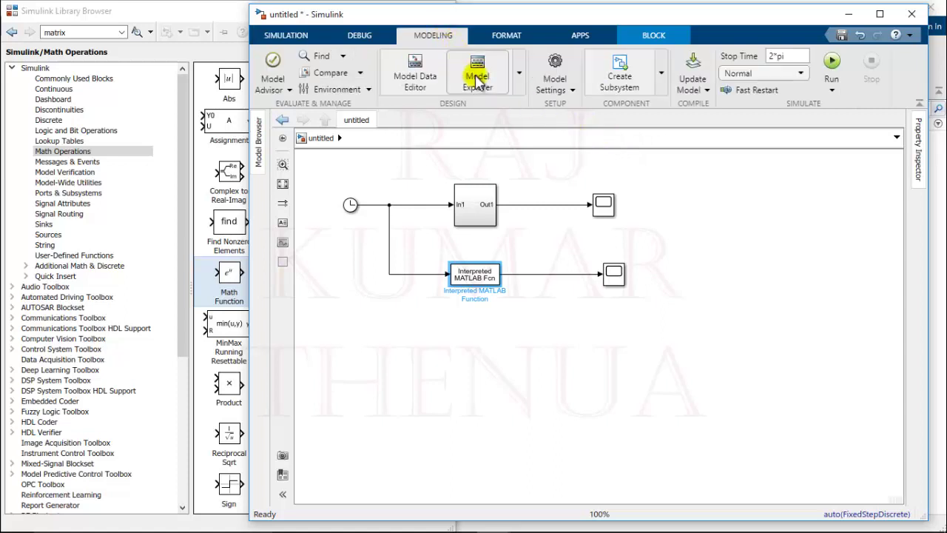
left_click(552, 90)
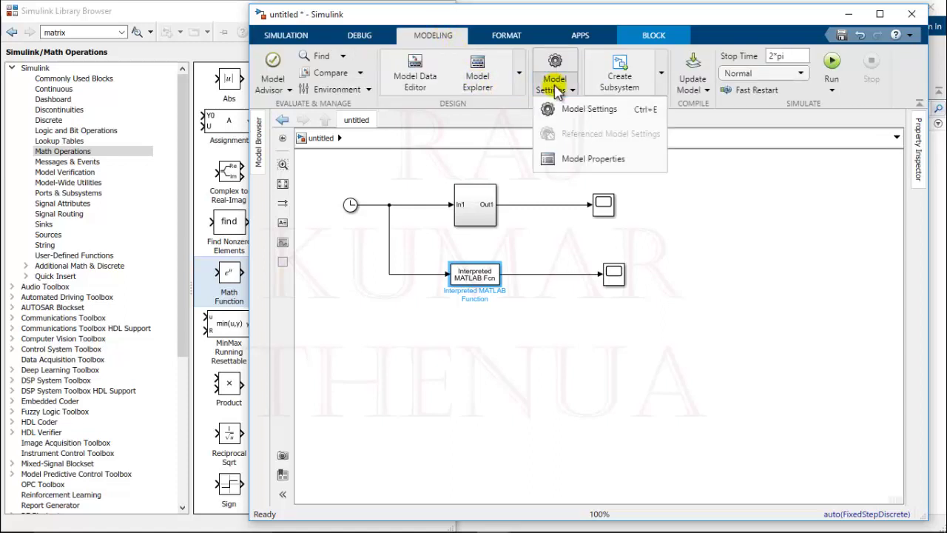
left_click(576, 111)
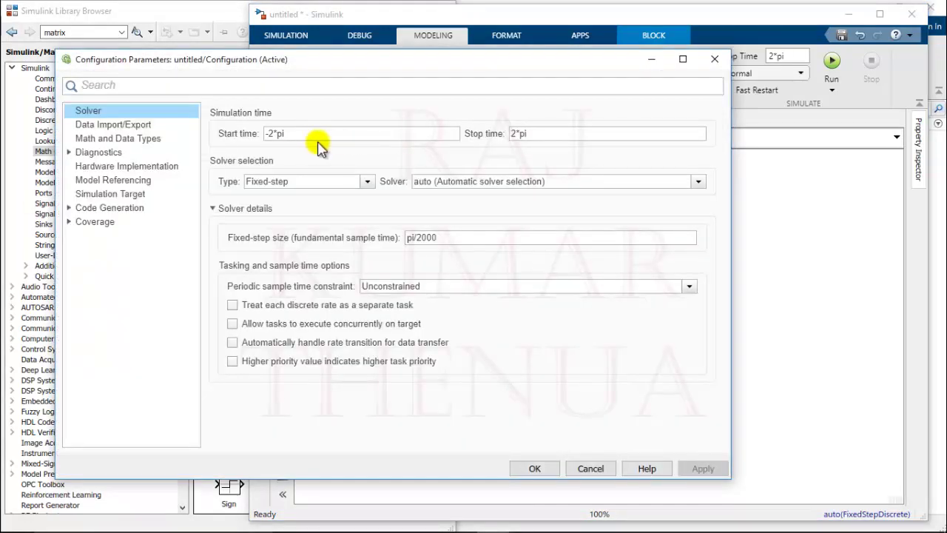
left_click(544, 470)
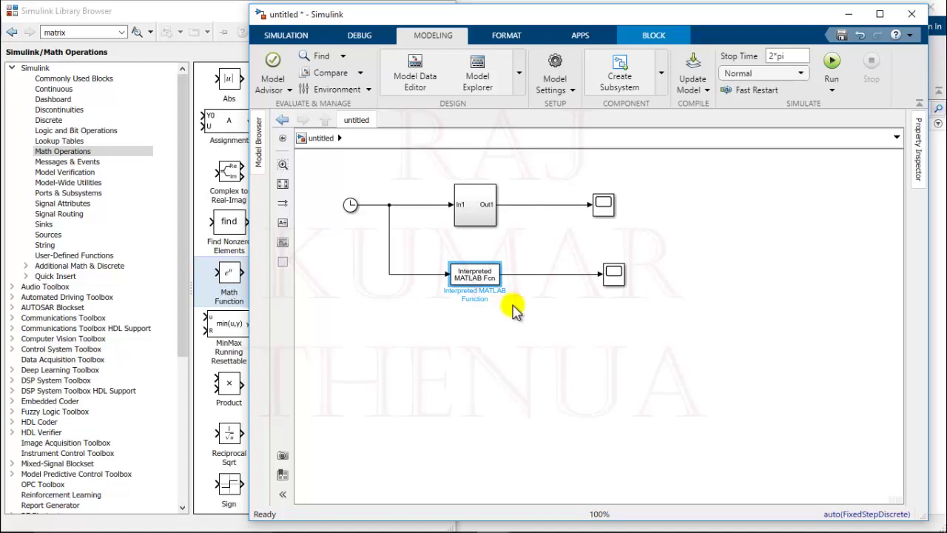
Step: Open Scope1 and set its time display offset to -2*pi
left_click(614, 274)
double_click(613, 276)
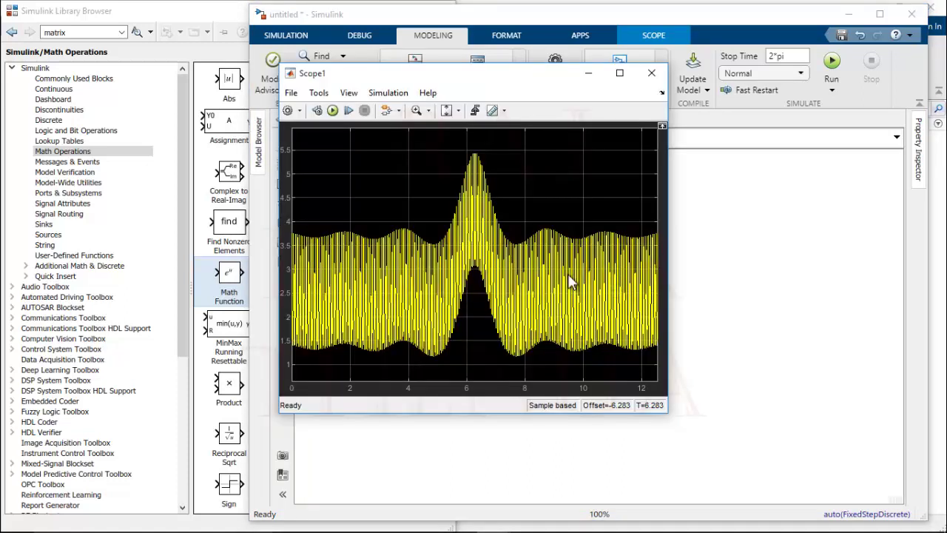
right_click(547, 188)
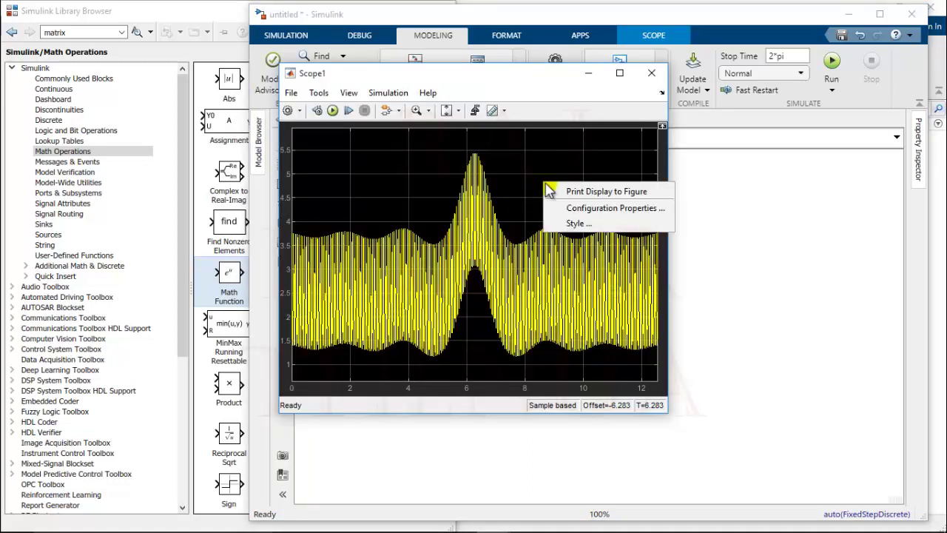
left_click(575, 208)
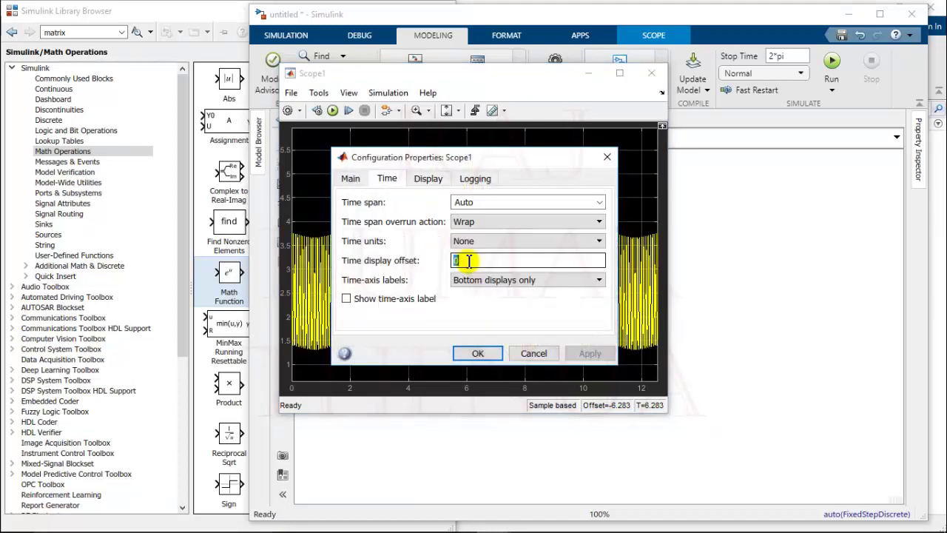
type("-2")
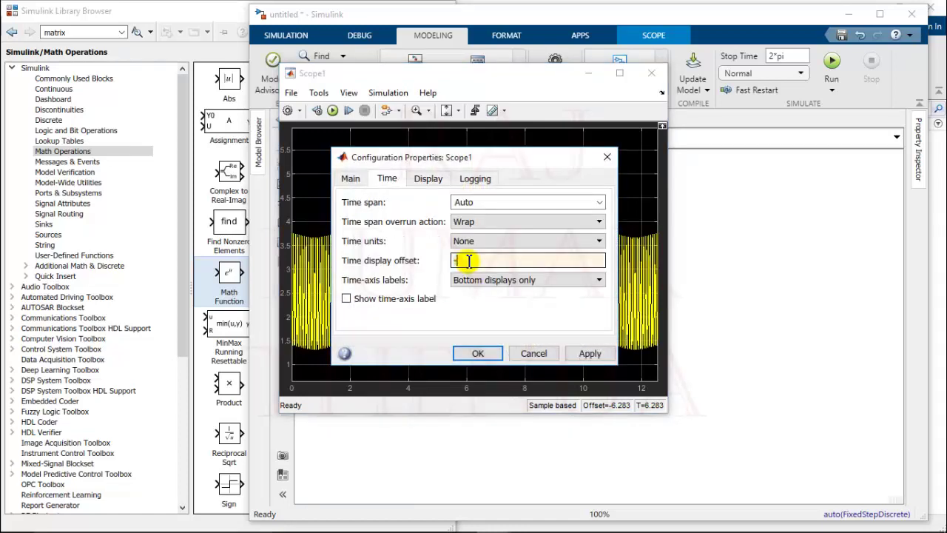
type("*pi")
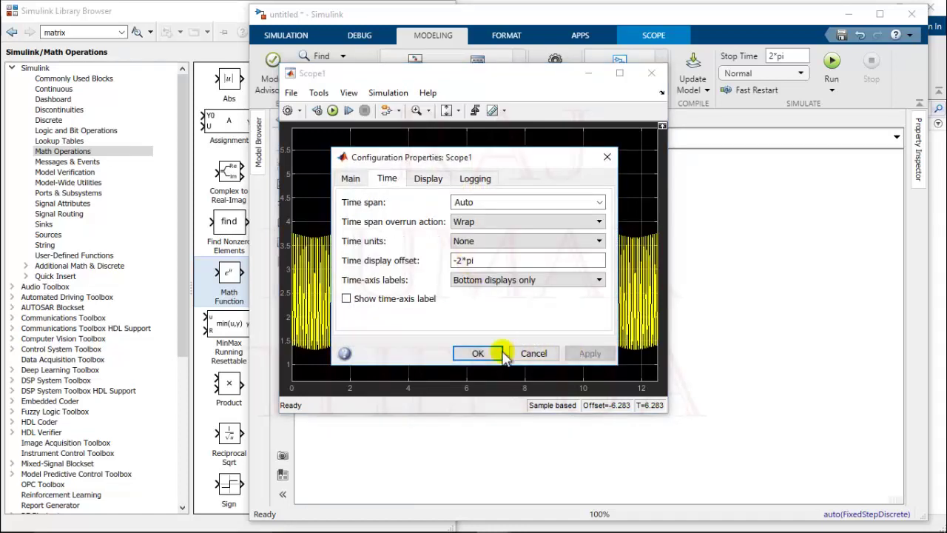
left_click(480, 353)
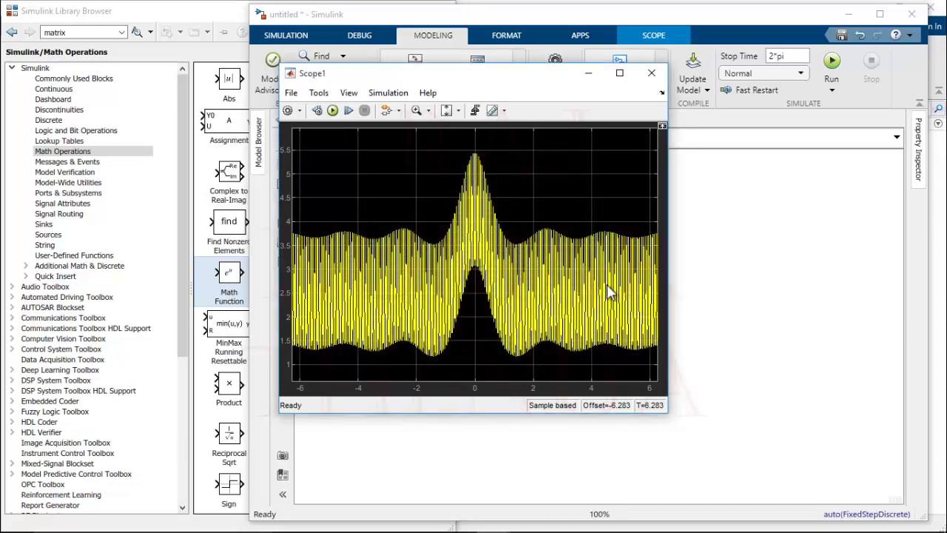
Step: Compare Scope1 with the upper Scope's matching waveform, then close both scope windows
left_click_drag(545, 74, 688, 267)
left_click_drag(628, 264, 649, 334)
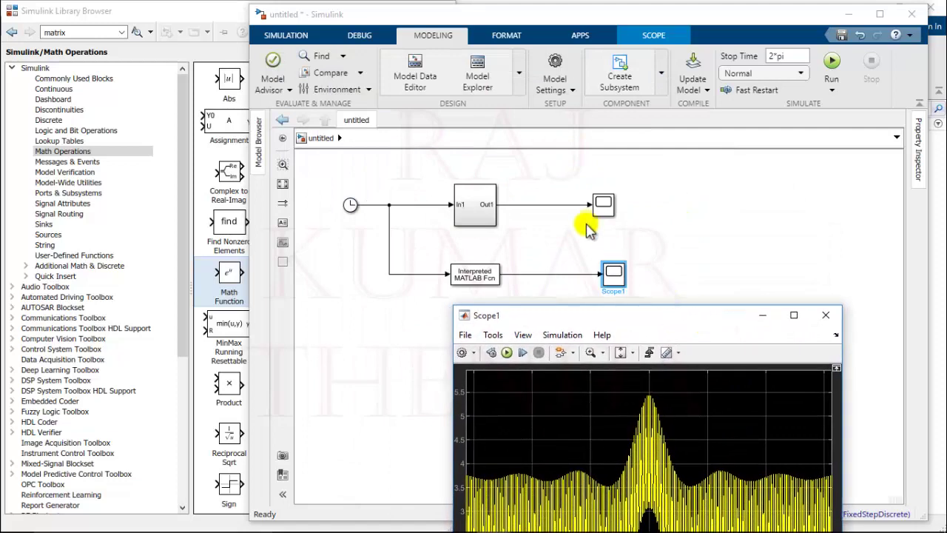
left_click(603, 206)
double_click(603, 207)
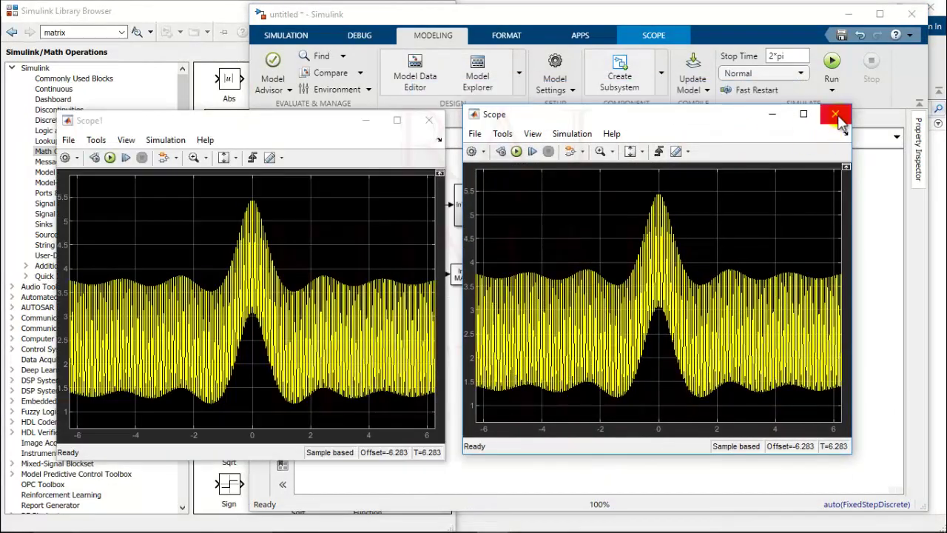
left_click(837, 116)
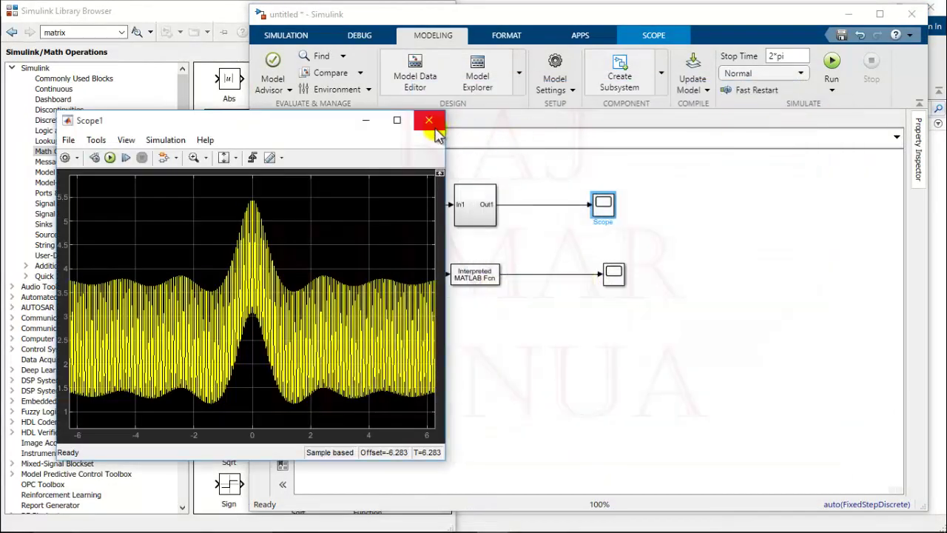
left_click(430, 120)
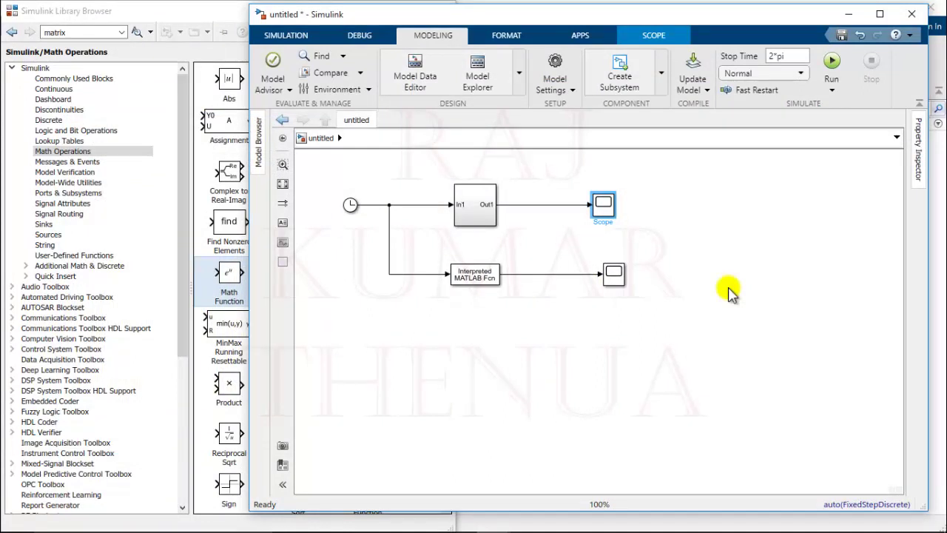